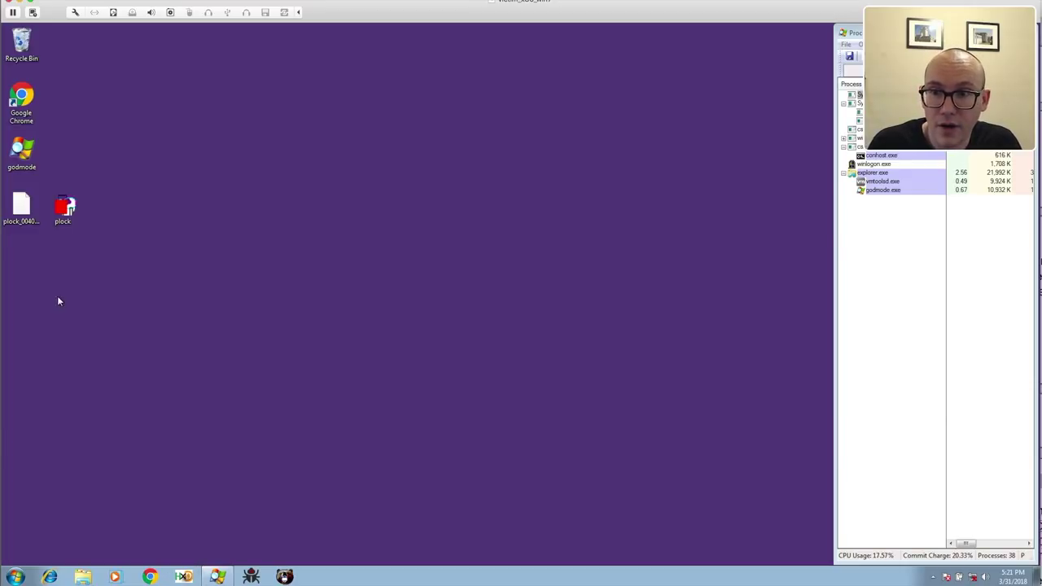
# Open plock_00400000.bin in HxD, search forward for the hex values 4c01 and select the matching bytes 4C 01 06.
pyautogui.click(186, 575)
pyautogui.moveTo(21, 207); pyautogui.dragTo(132, 244)
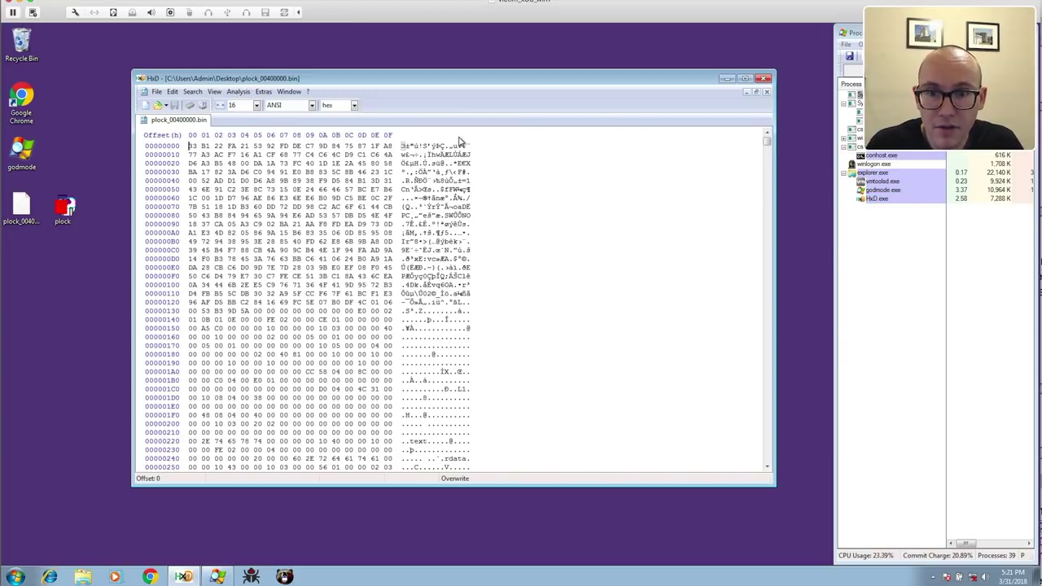
pyautogui.click(192, 92)
pyautogui.click(204, 106)
pyautogui.click(460, 256)
pyautogui.click(456, 274)
pyautogui.write('4c01')
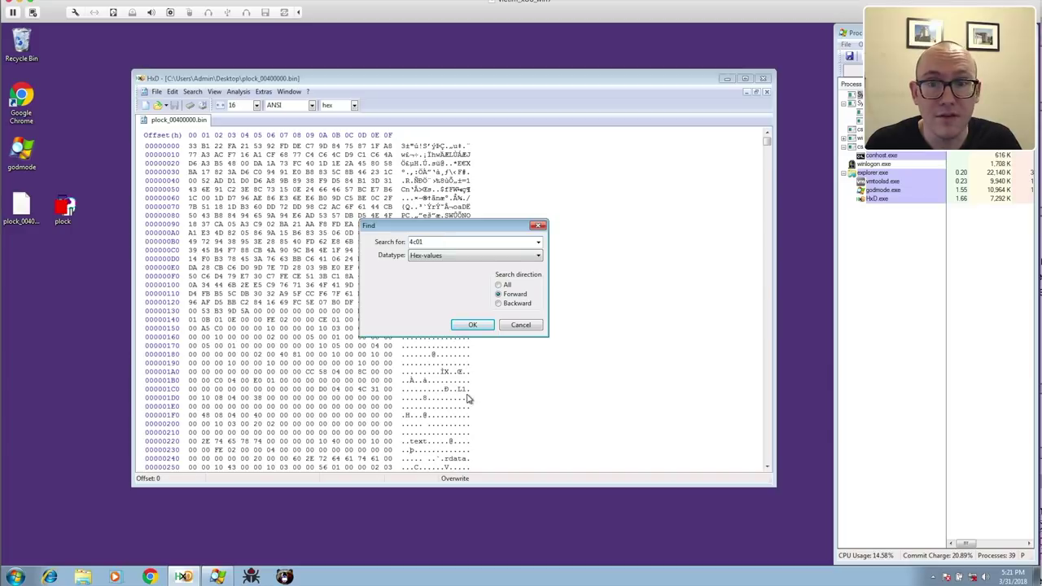
pyautogui.click(476, 325)
pyautogui.moveTo(358, 302); pyautogui.dragTo(392, 302)
pyautogui.scroll(-3, 397, 229)
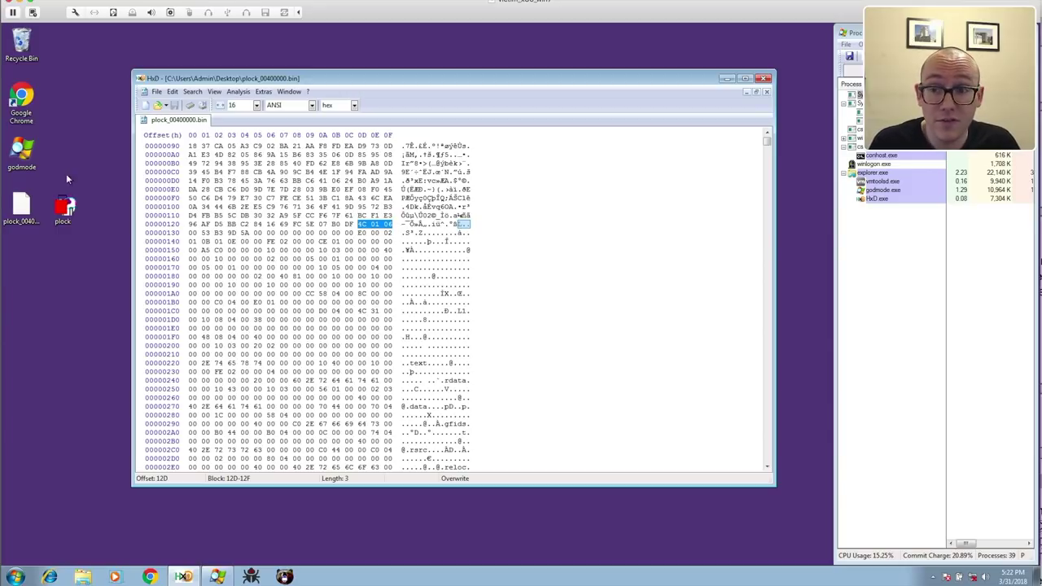
# Open plock.exe in HxD, find the hex values 4c01 and copy all header bytes before them, offsets 0 to 10B.
pyautogui.moveTo(70, 217); pyautogui.dragTo(326, 285)
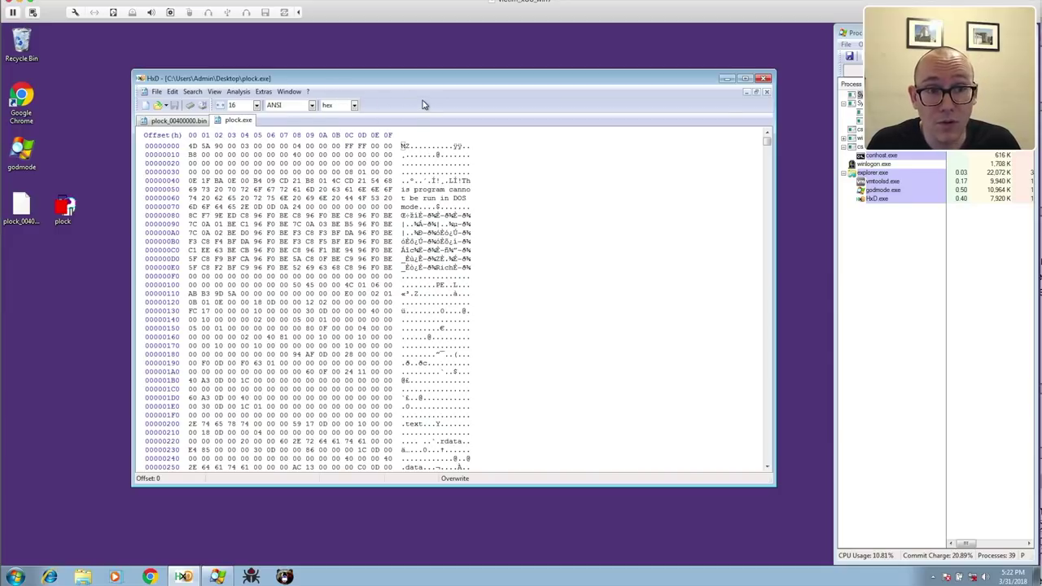
pyautogui.hotkey('ctrl', 'f')
pyautogui.click(472, 325)
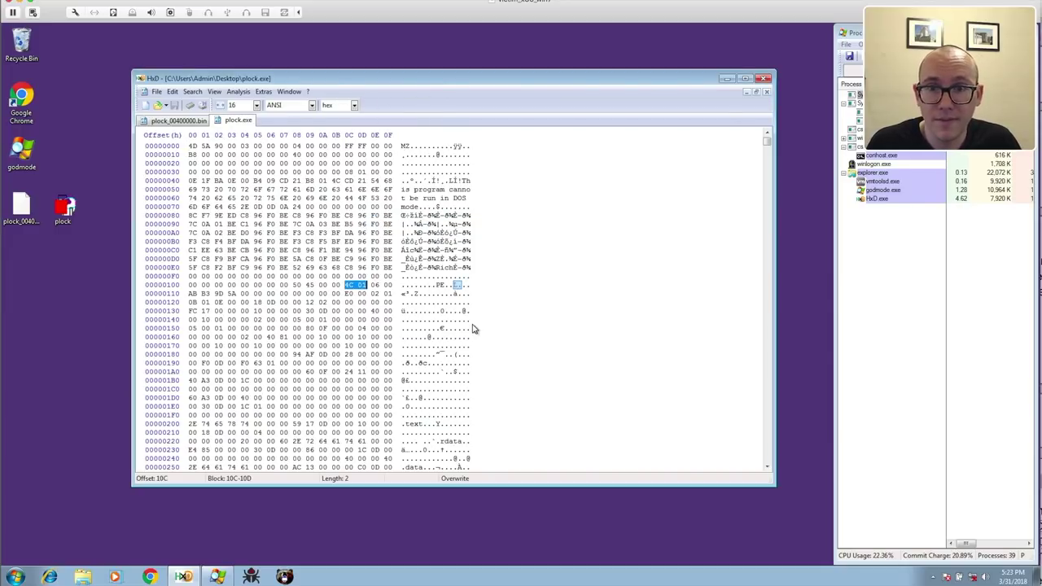
pyautogui.moveTo(345, 285); pyautogui.dragTo(173, 149)
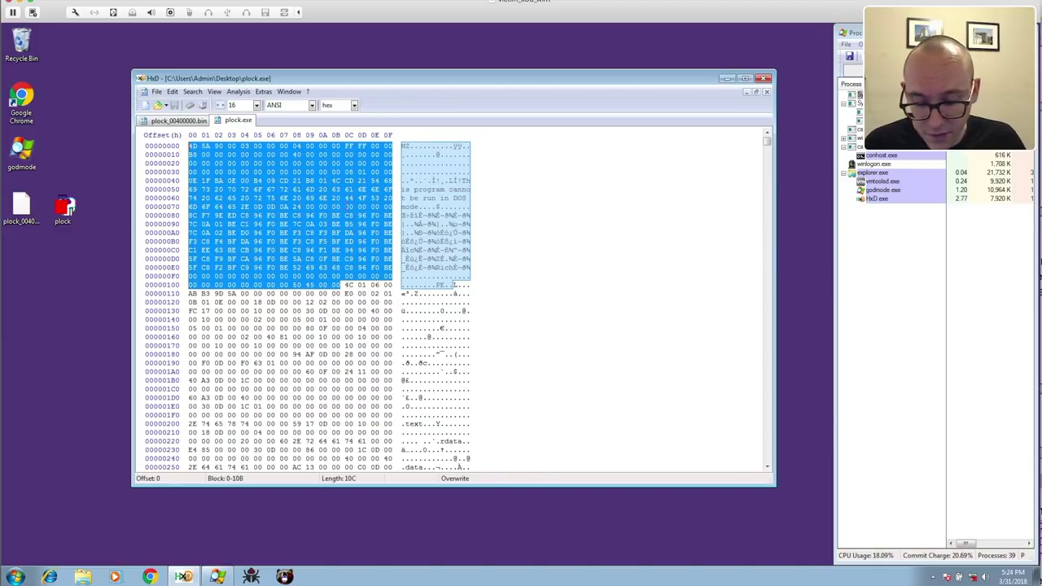
# Replace the bytes before 4C 01 in plock_00400000.bin, offsets 0 to 12C, with the header bytes copied from plock.exe.
pyautogui.click(178, 119)
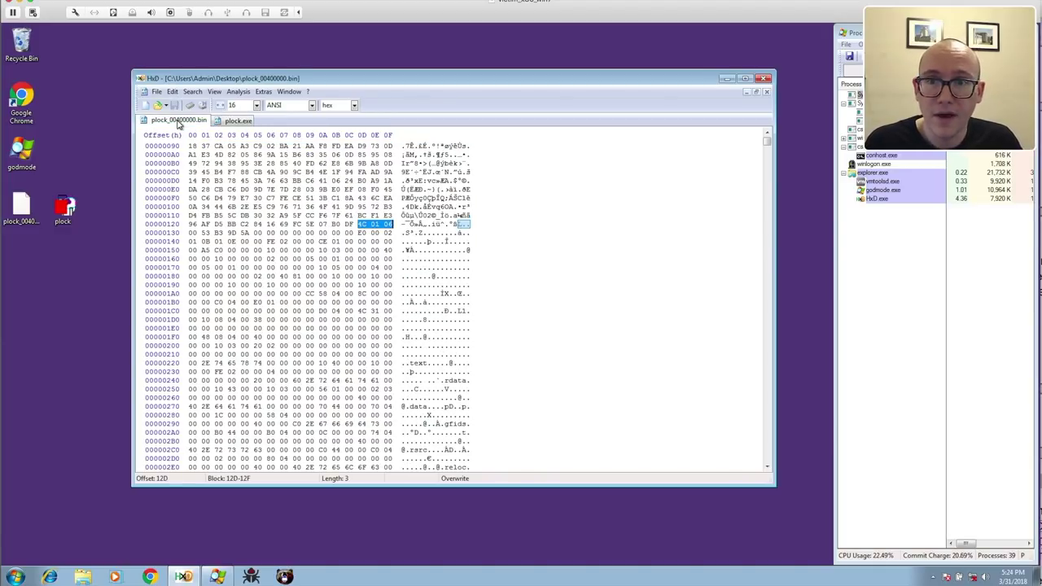
pyautogui.moveTo(358, 224); pyautogui.dragTo(177, 149)
pyautogui.press('Delete')
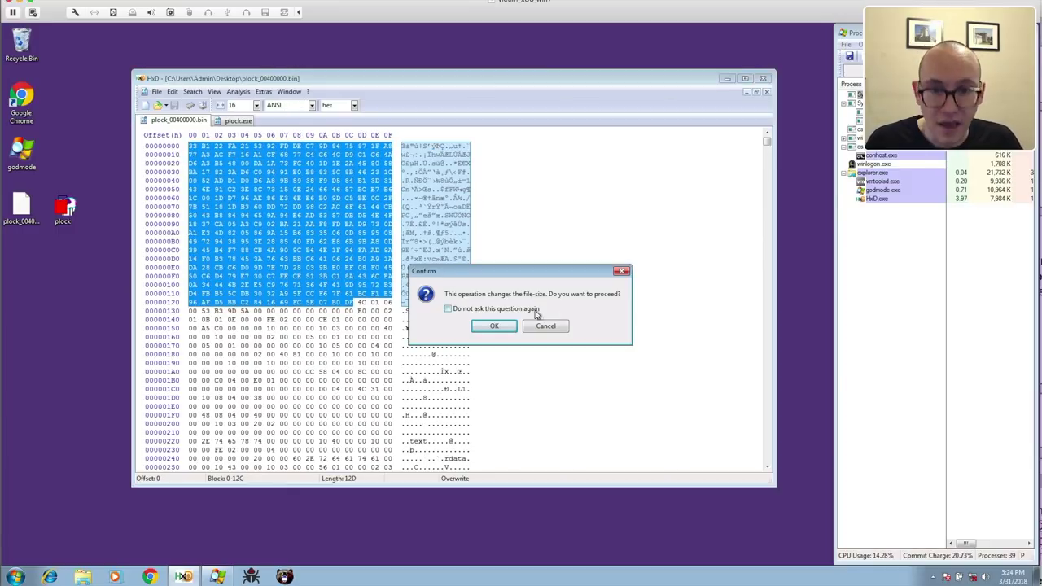
pyautogui.click(486, 326)
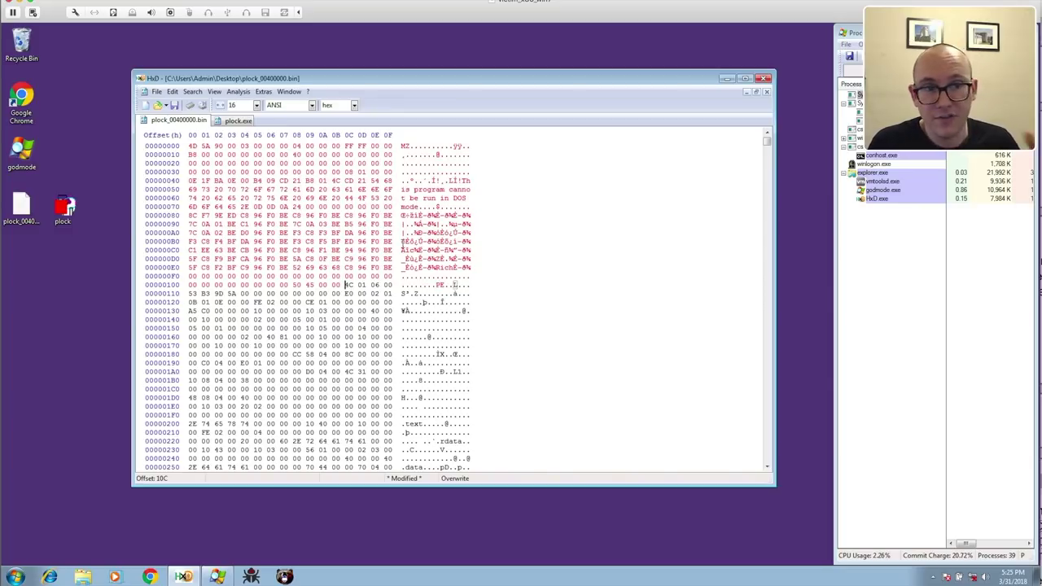
# Save the modified dump on the desktop as plock_00400000_new_header and close HxD.
pyautogui.hotkey('ctrl', 'shift', 's')
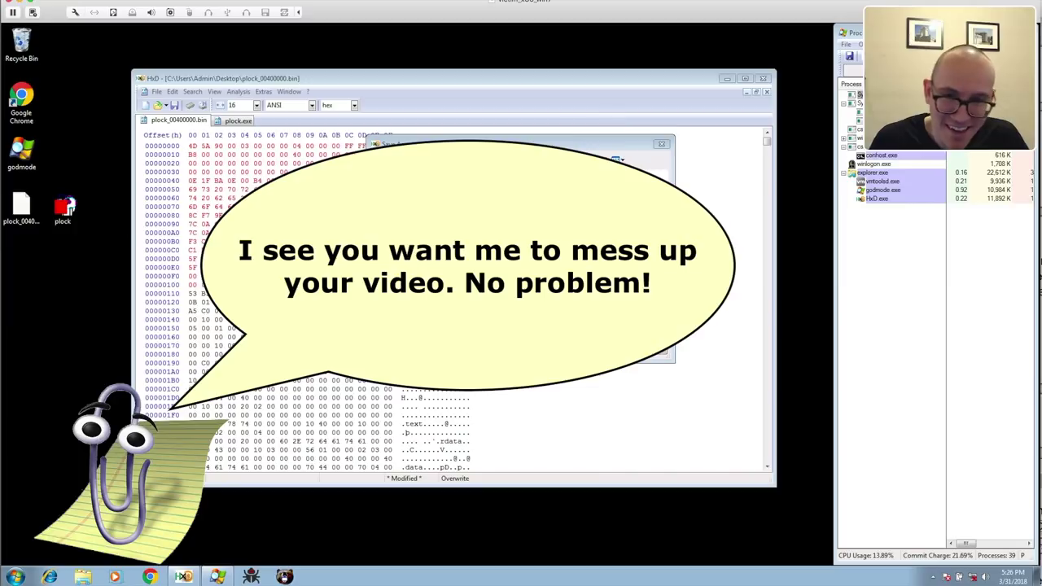
pyautogui.click(547, 336)
pyautogui.write('dumped')
pyautogui.click(647, 335)
pyautogui.click(763, 79)
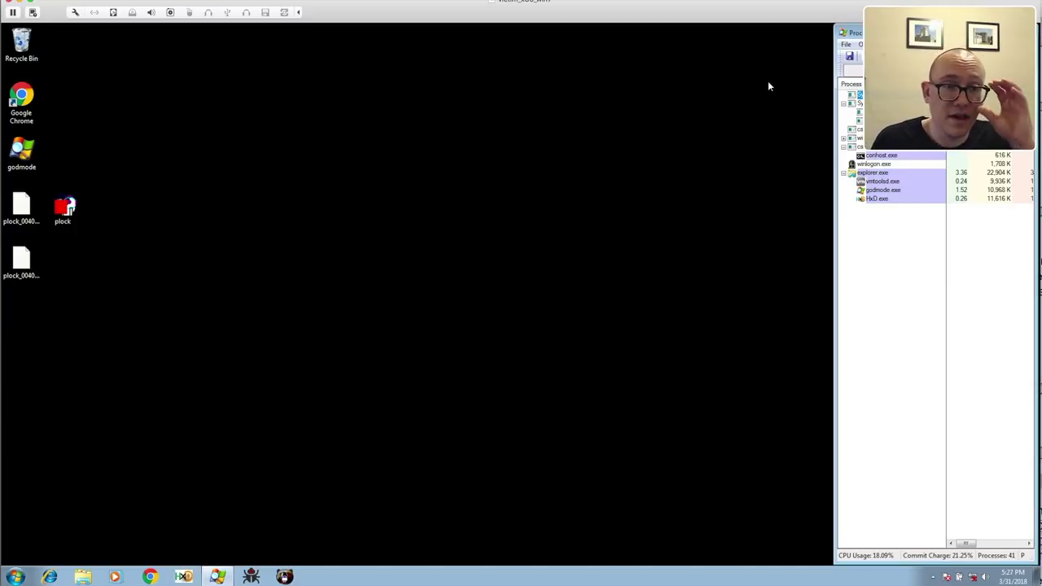
# Load plock_00400000_new_header into PE-bear and open its section headers.
pyautogui.click(284, 576)
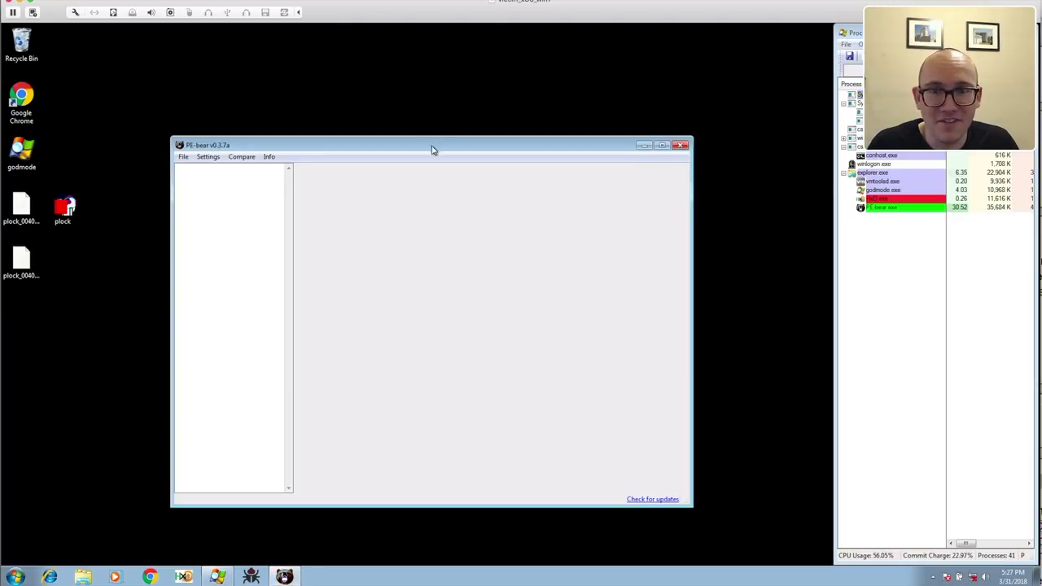
pyautogui.moveTo(21, 261); pyautogui.dragTo(268, 261)
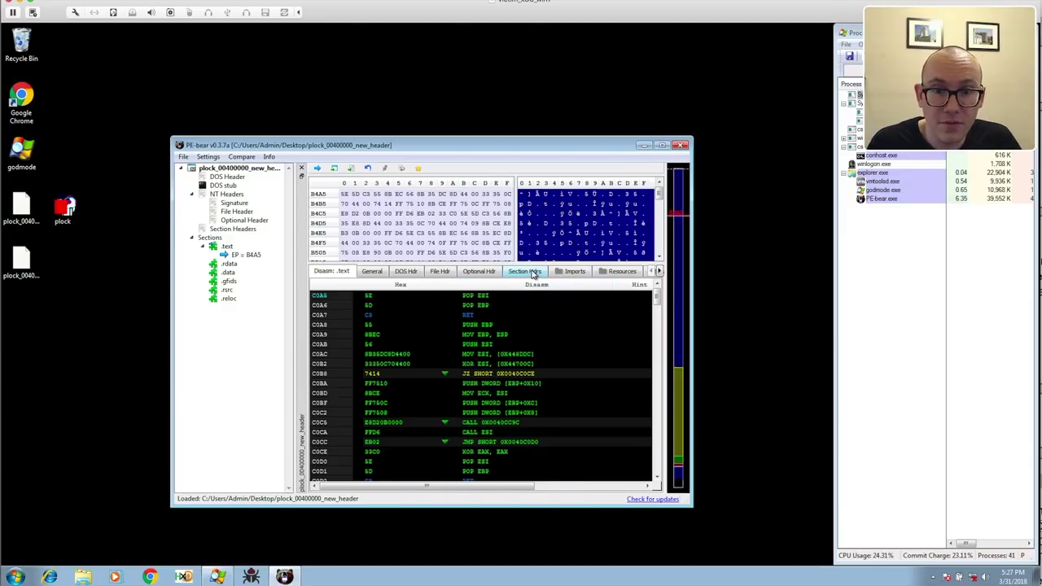
pyautogui.click(530, 277)
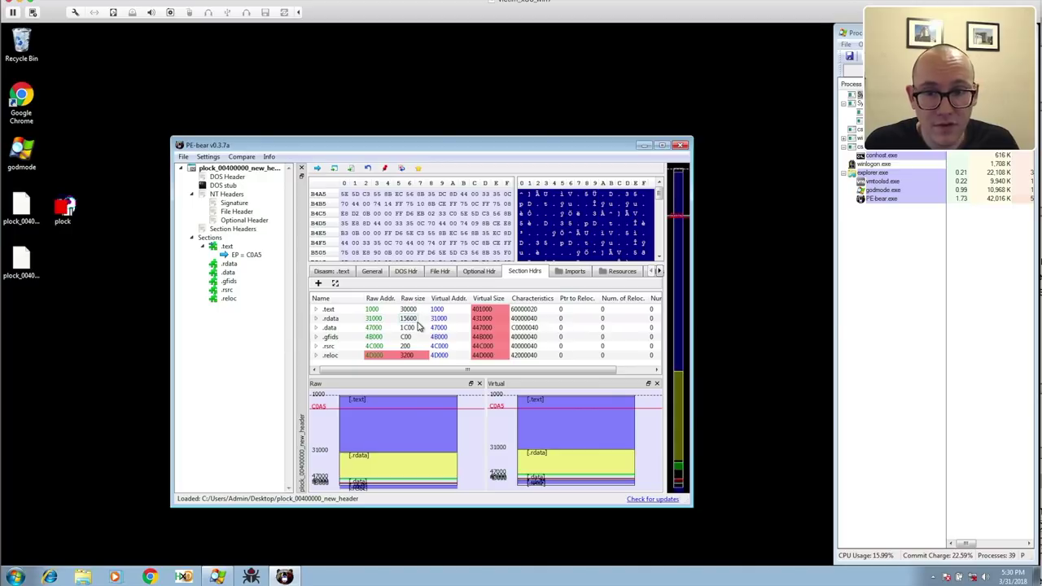
# Set the raw size of .rdata to 16000, .data to 4000, and .gfids and .rsrc to 1000 each.
pyautogui.write('16000')
pyautogui.press('Return')
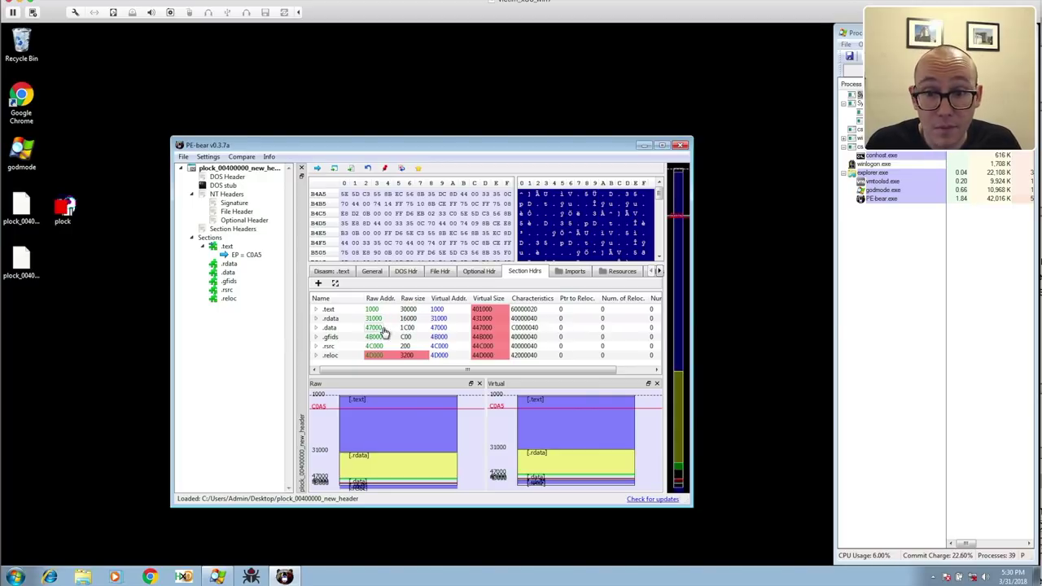
pyautogui.doubleClick(398, 328)
pyautogui.write('4000')
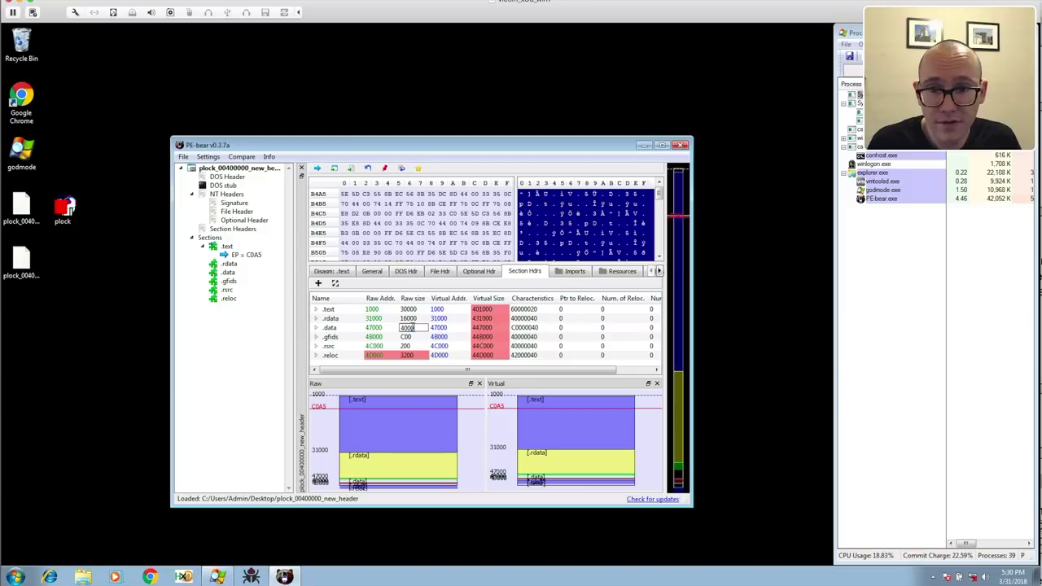
pyautogui.press('Return')
pyautogui.doubleClick(405, 337)
pyautogui.write('1000')
pyautogui.press('Return')
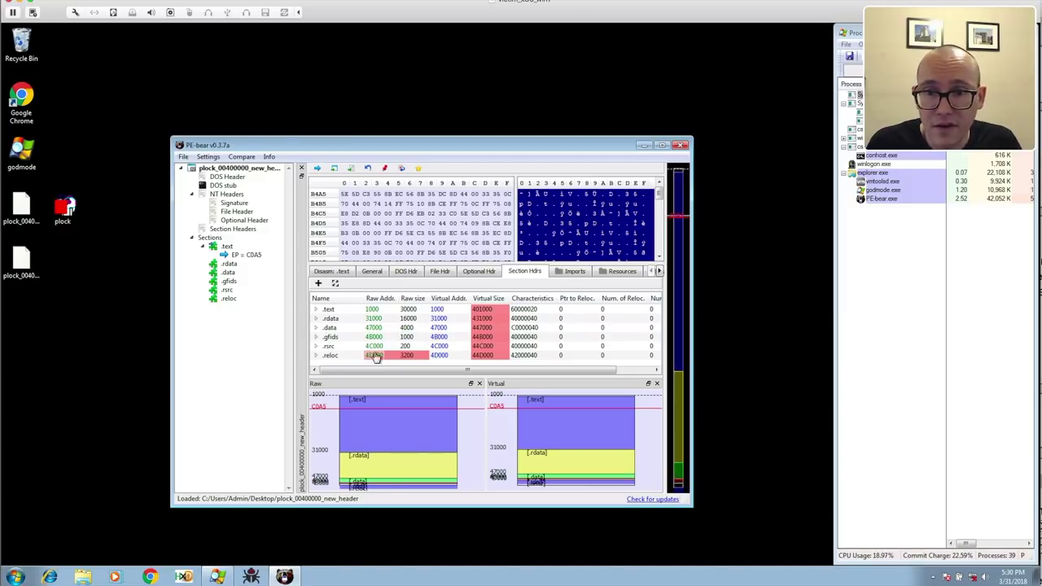
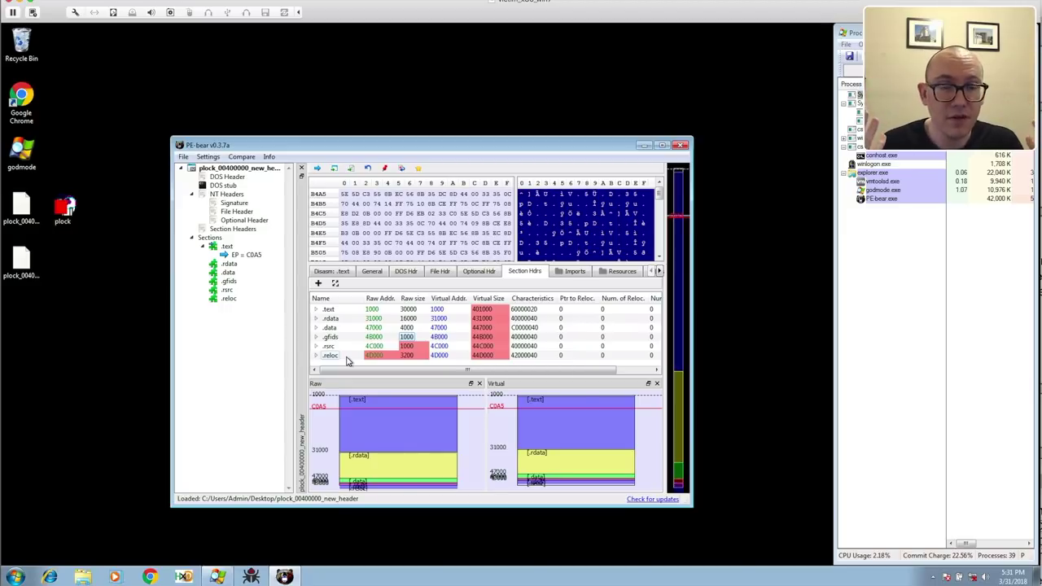
# Set the raw size of .reloc to 0 and make every section's virtual size equal to its raw size.
pyautogui.doubleClick(407, 355)
pyautogui.write('0')
pyautogui.press('Return')
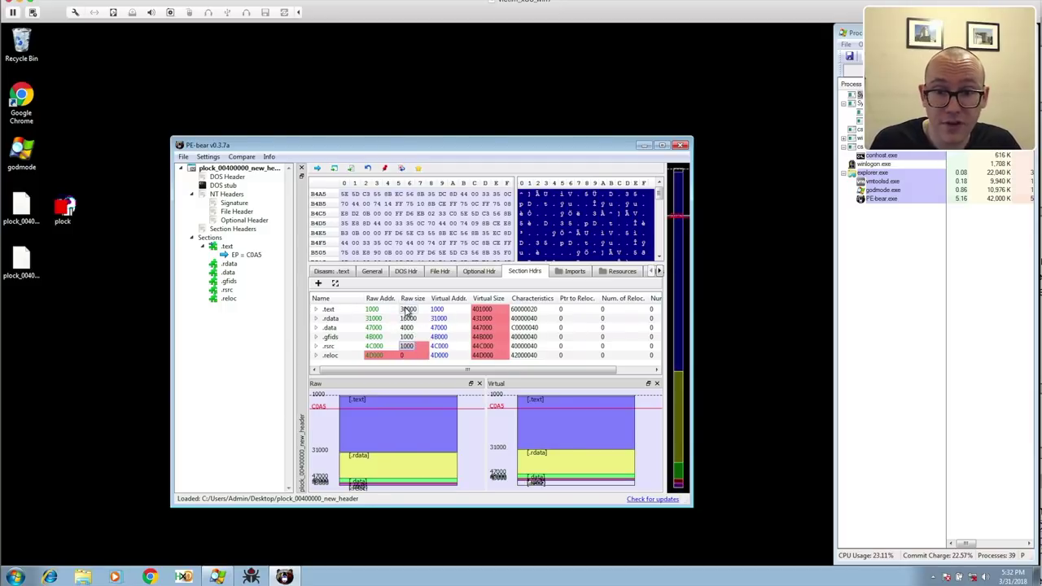
pyautogui.click(501, 347)
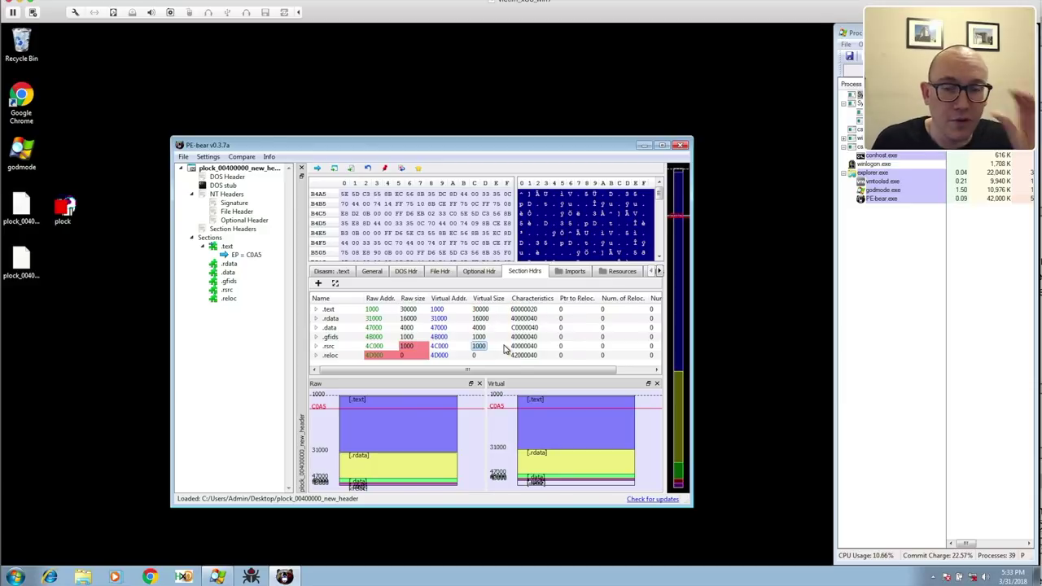
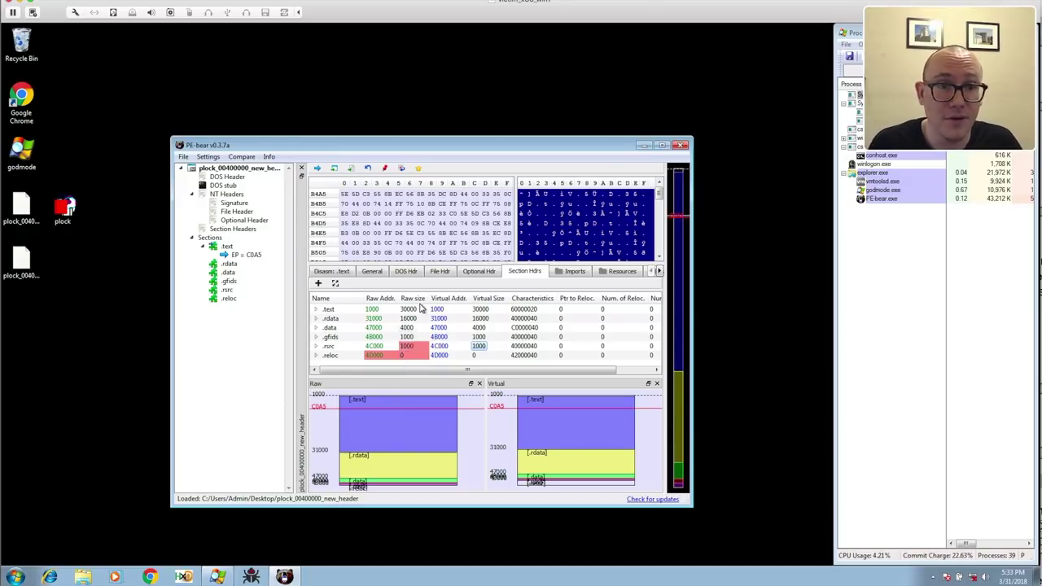
# Save the edited executable on the desktop as "plock_00400000_new_header_new sections" and close PE-bear.
pyautogui.hotkey('ctrl', 's')
pyautogui.click(619, 297)
pyautogui.click(373, 378)
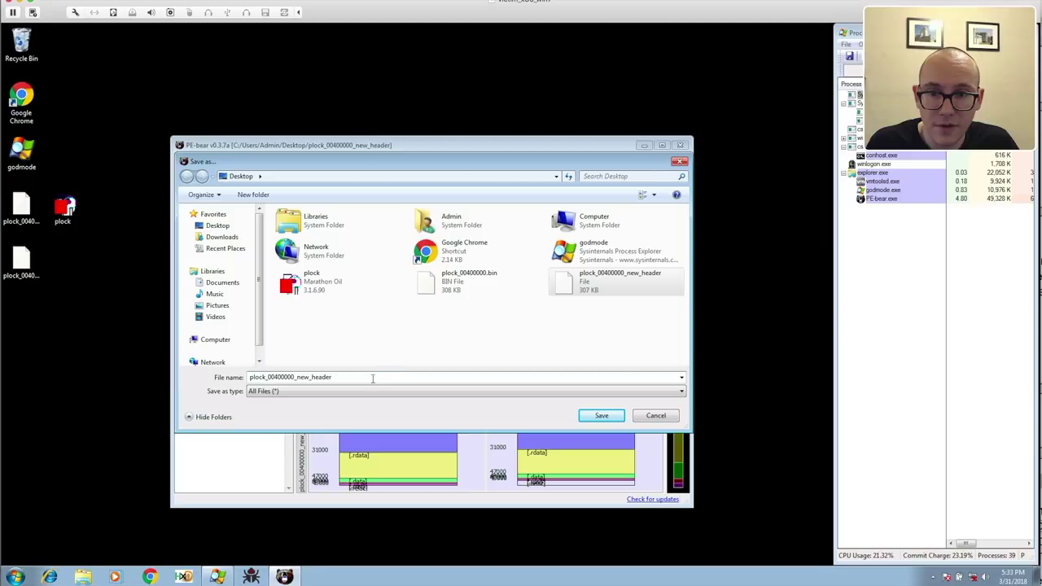
pyautogui.press('Return')
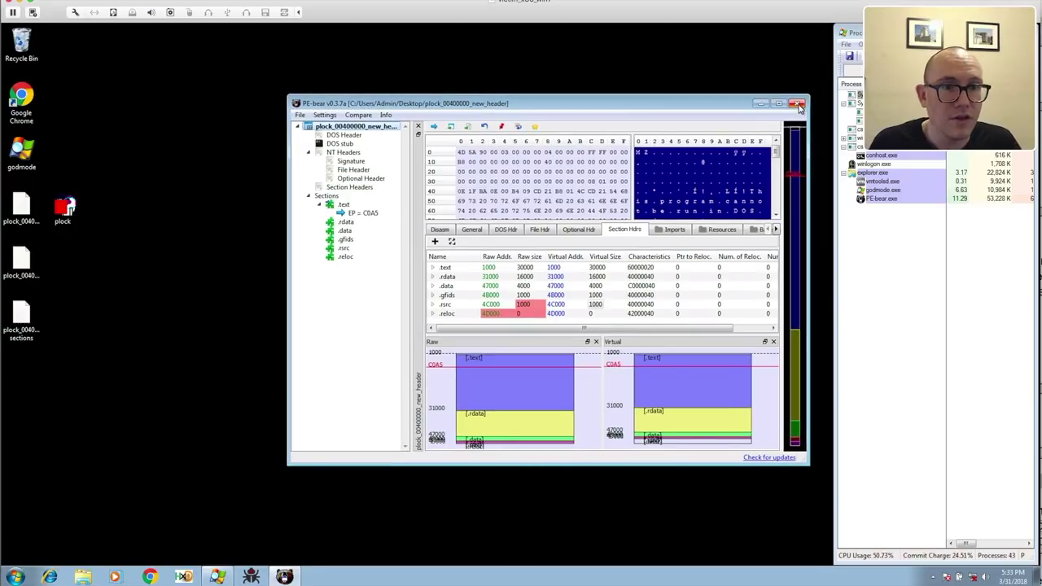
pyautogui.click(799, 107)
# Open "plock_00400000_new_header_new sections" in both HxD and PE-bear, and select the .text entry in the section headers.
pyautogui.click(186, 577)
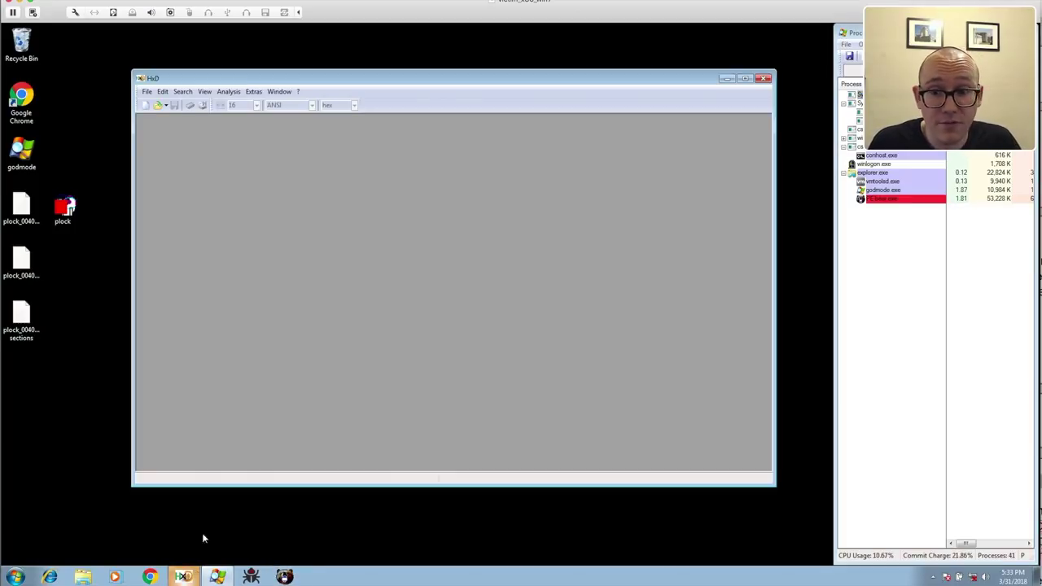
pyautogui.moveTo(21, 318); pyautogui.dragTo(236, 290)
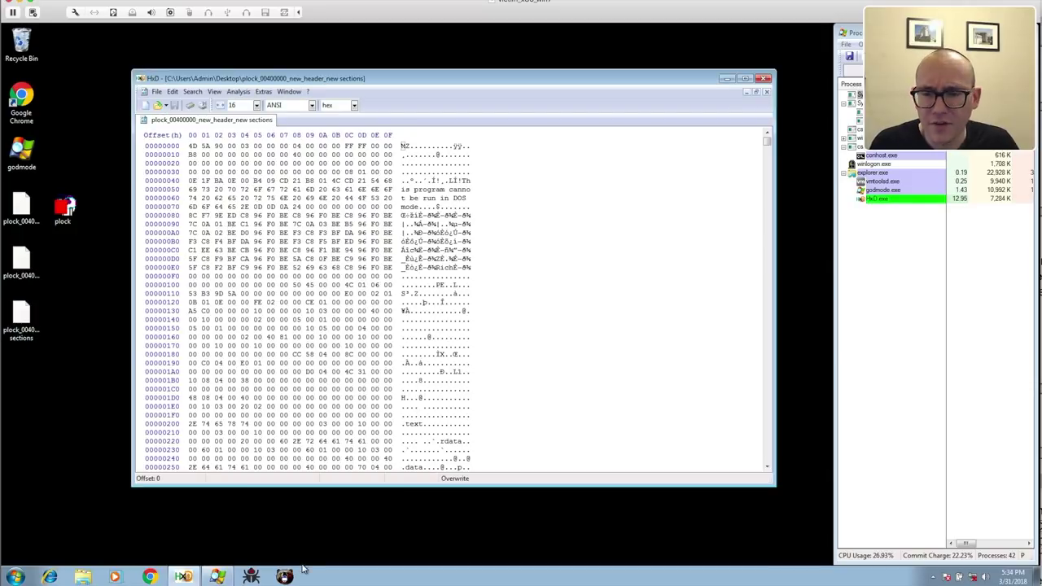
pyautogui.moveTo(22, 316); pyautogui.dragTo(337, 274)
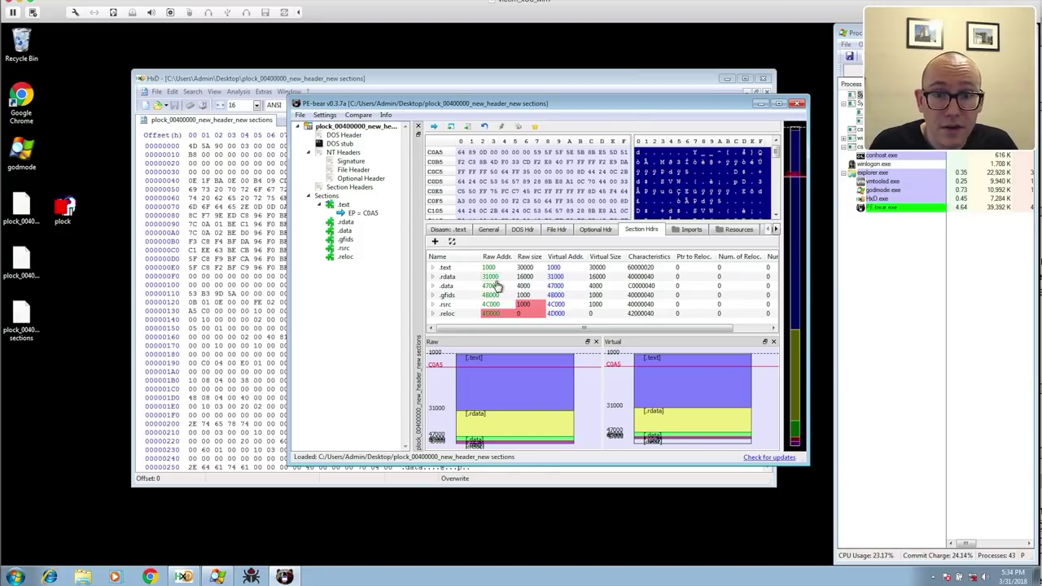
pyautogui.click(446, 270)
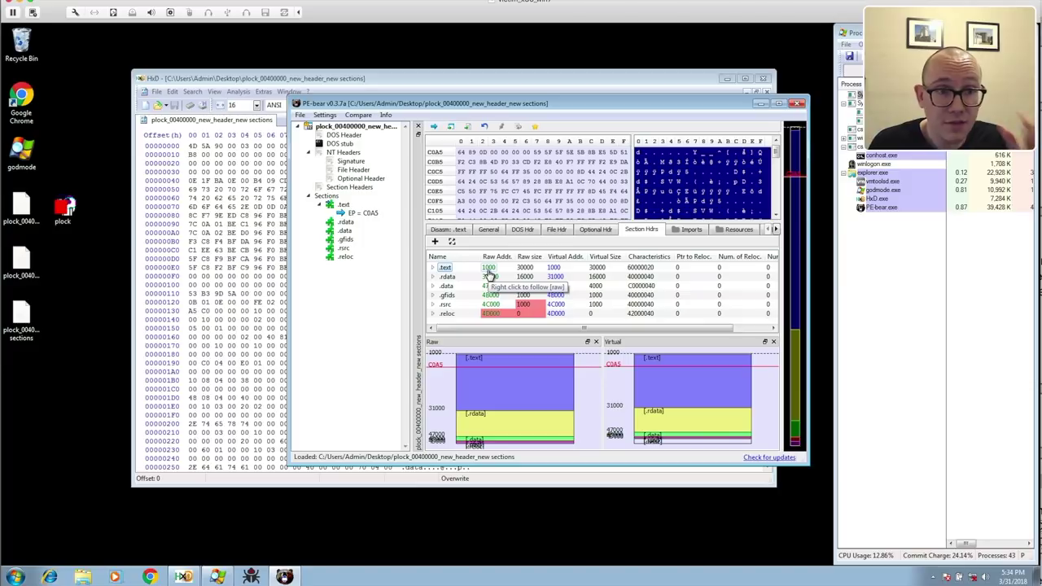
# Inspect the bytes around offset 1000 in HxD to compare where the code starts with the .text section's raw address.
pyautogui.moveTo(585, 104); pyautogui.dragTo(603, 169)
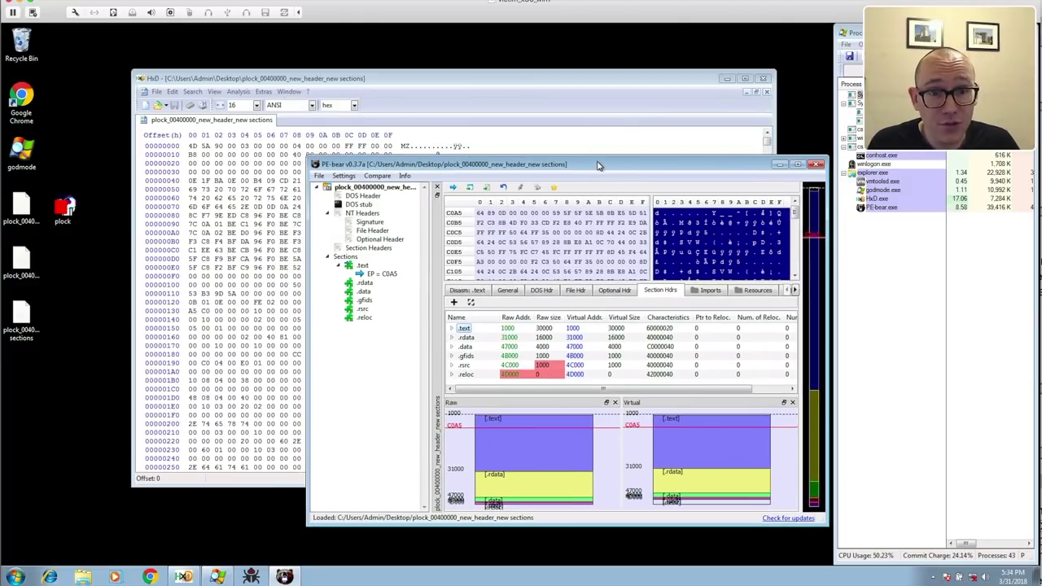
pyautogui.click(593, 80)
pyautogui.scroll(-16, 267, 197)
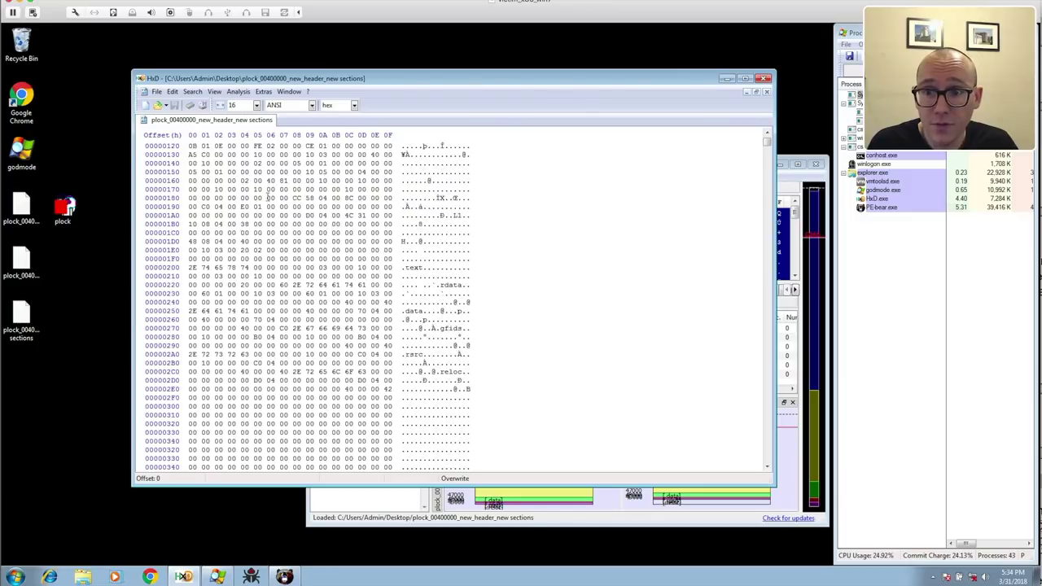
pyautogui.scroll(-20, 267, 197)
pyautogui.moveTo(191, 285); pyautogui.dragTo(225, 286)
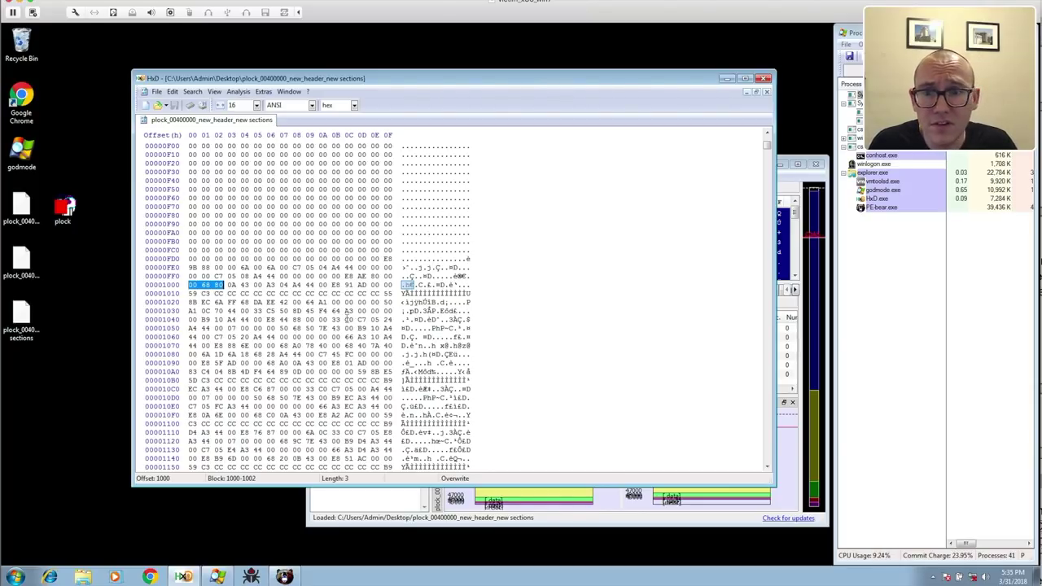
pyautogui.click(388, 259)
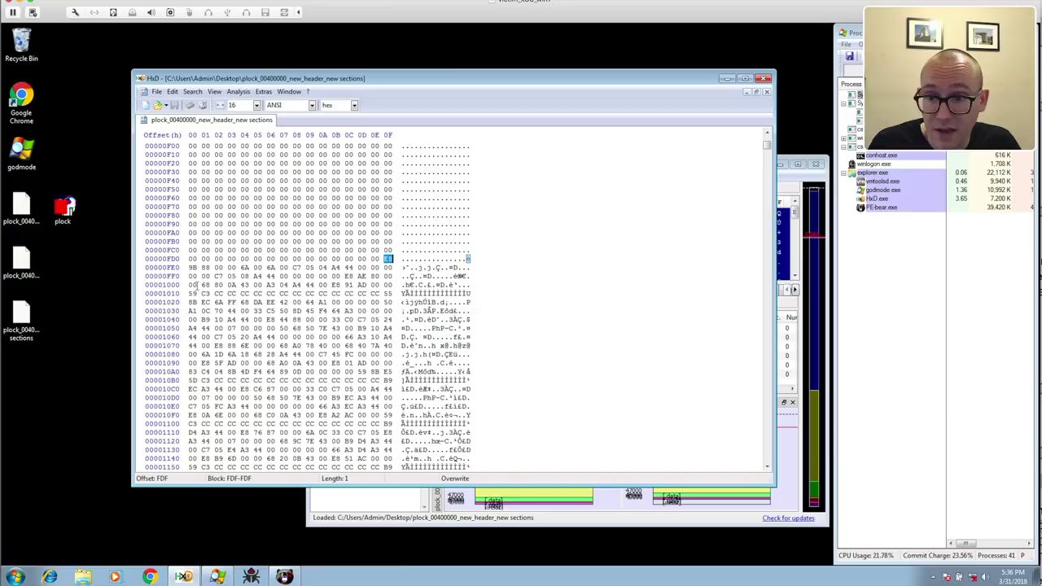
pyautogui.click(382, 259)
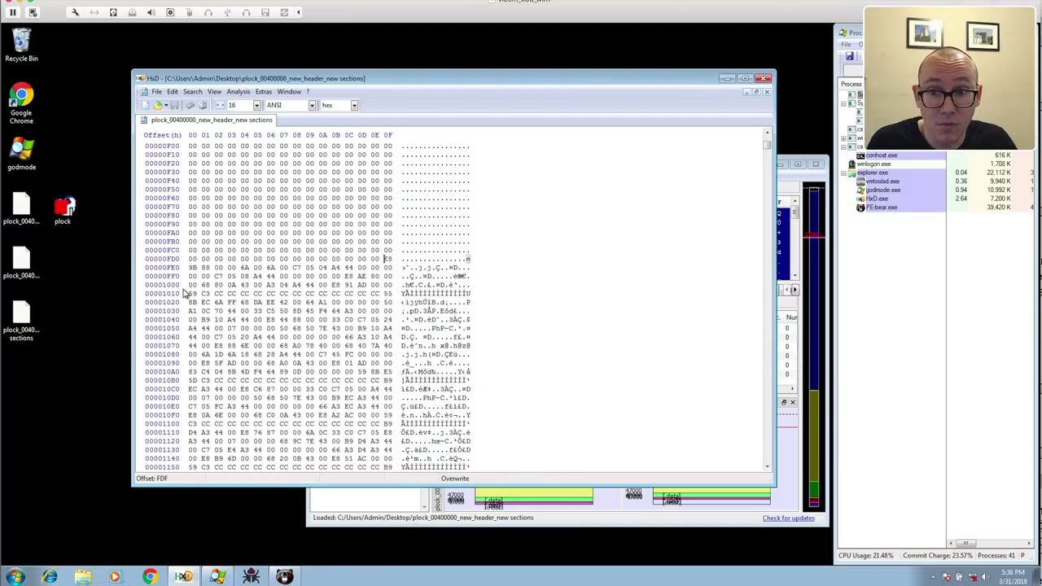
pyautogui.click(612, 521)
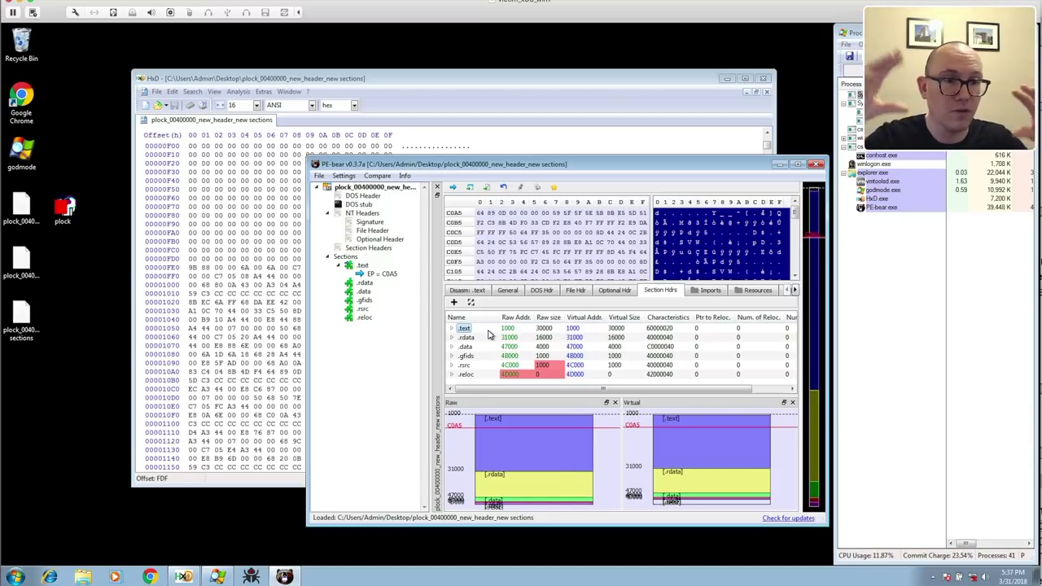
# Insert 33 bytes filled with 00 at offset FDF in HxD so the code starts at the .text raw address 1000.
pyautogui.hotkey('alt', 'Tab')
pyautogui.click(385, 259)
pyautogui.click(172, 91)
pyautogui.click(200, 196)
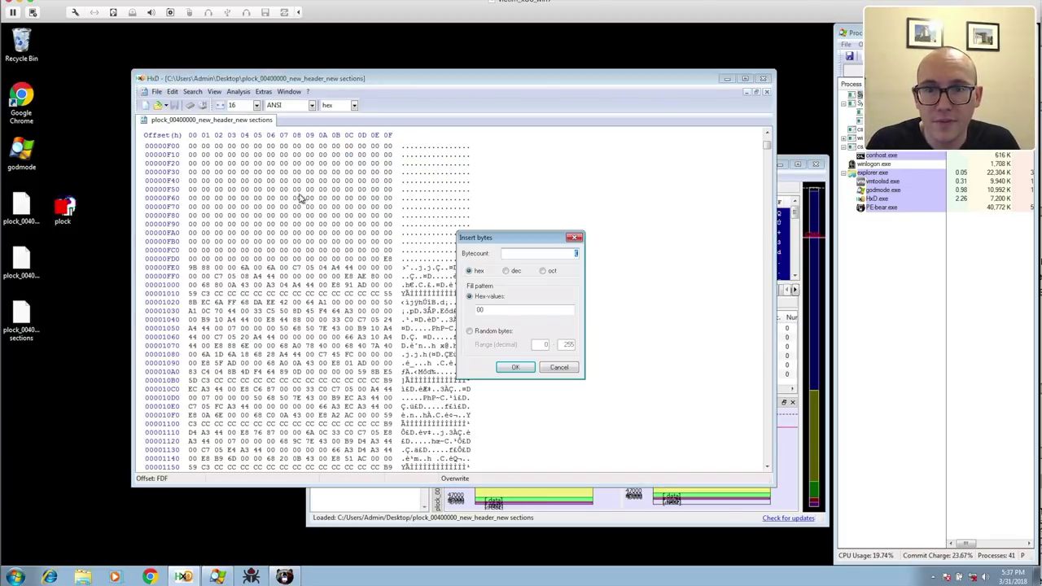
pyautogui.click(511, 273)
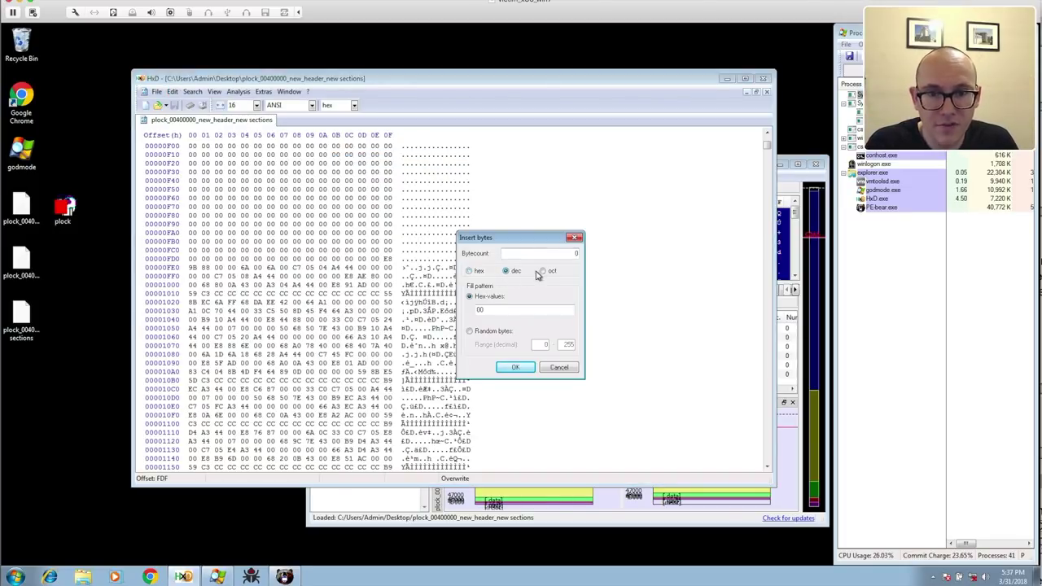
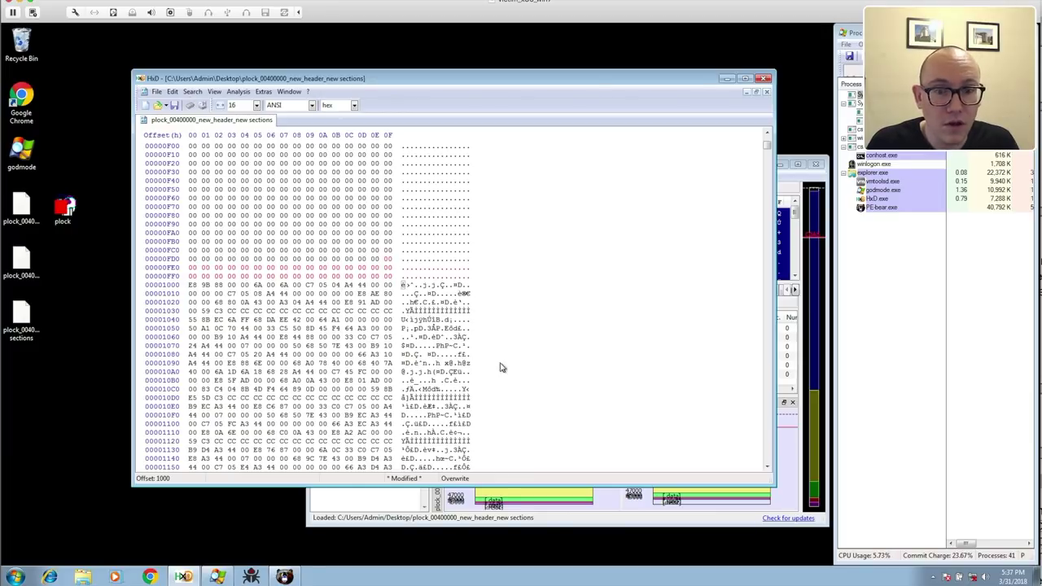
pyautogui.hotkey('alt', 'Tab')
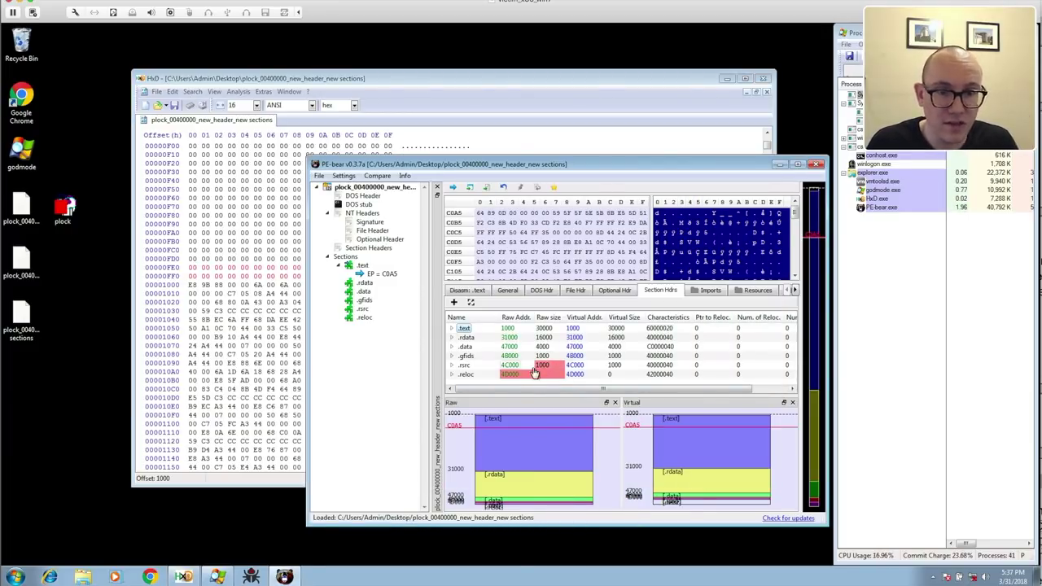
pyautogui.hotkey('alt', 'Tab')
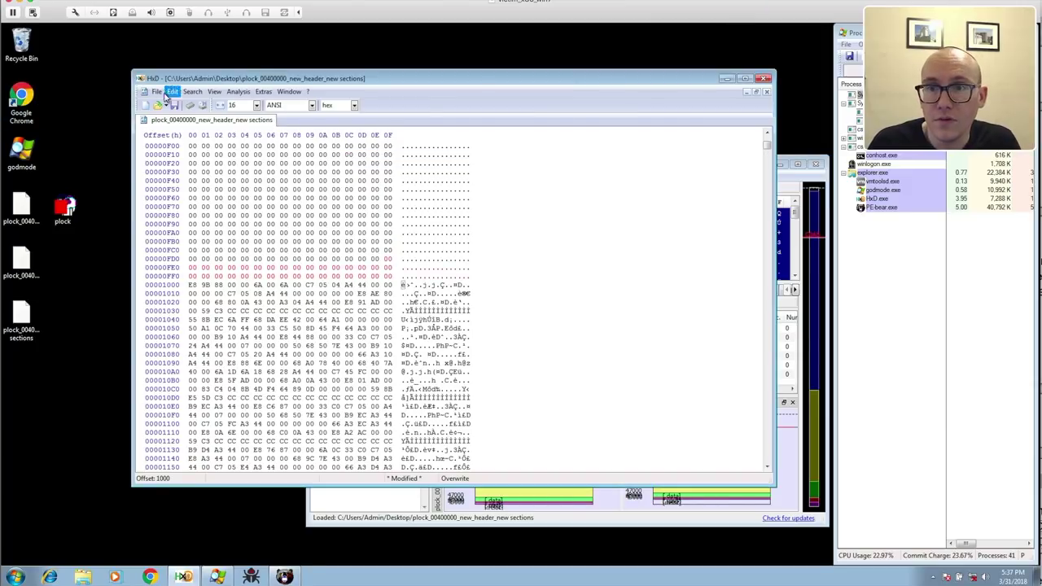
# Save the padded file on the desktop as "plock_unpacked_final.exe".
pyautogui.click(156, 91)
pyautogui.click(173, 148)
pyautogui.moveTo(594, 334); pyautogui.dragTo(494, 335)
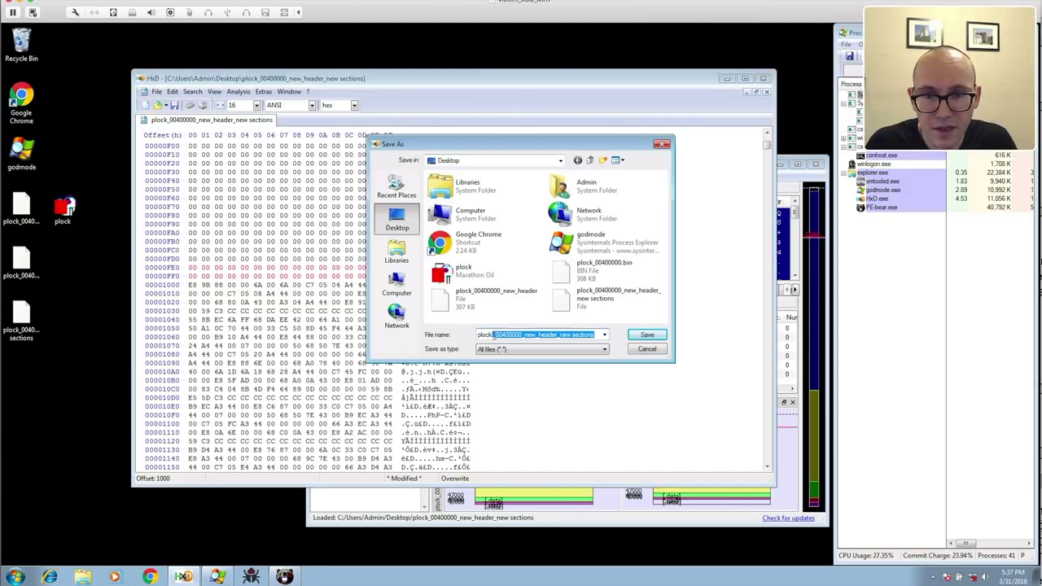
pyautogui.write('unpacked_final')
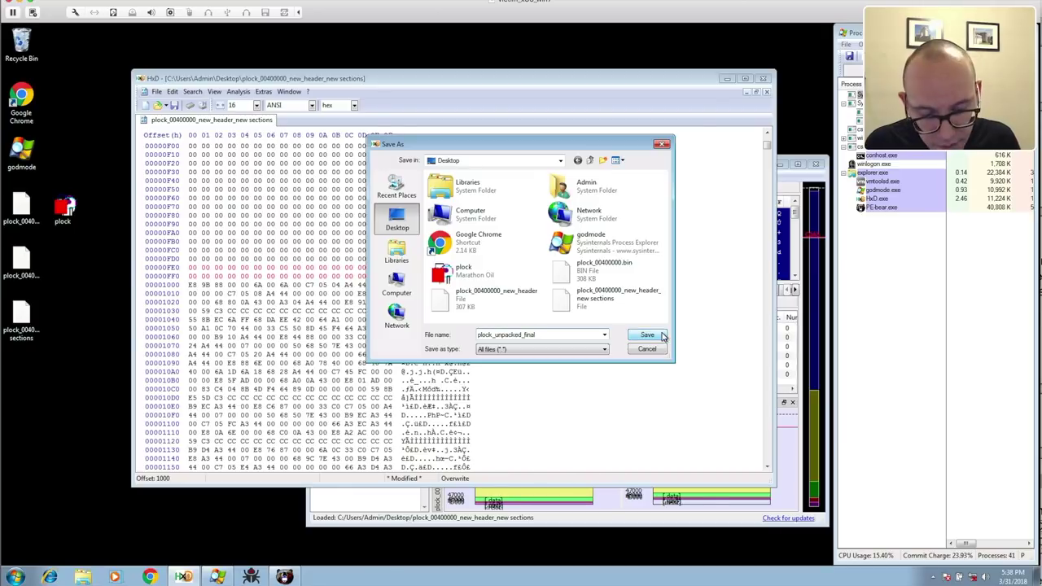
pyautogui.write('.exe')
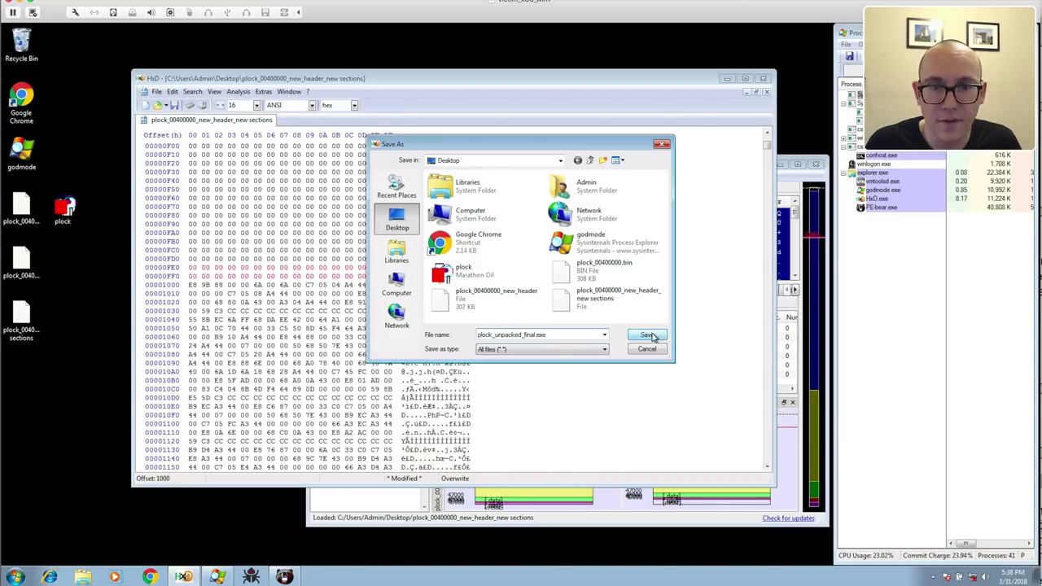
pyautogui.click(648, 336)
# Open plock_unpacked_final.exe in PE-bear and check its section headers and the image base in the optional header.
pyautogui.click(381, 501)
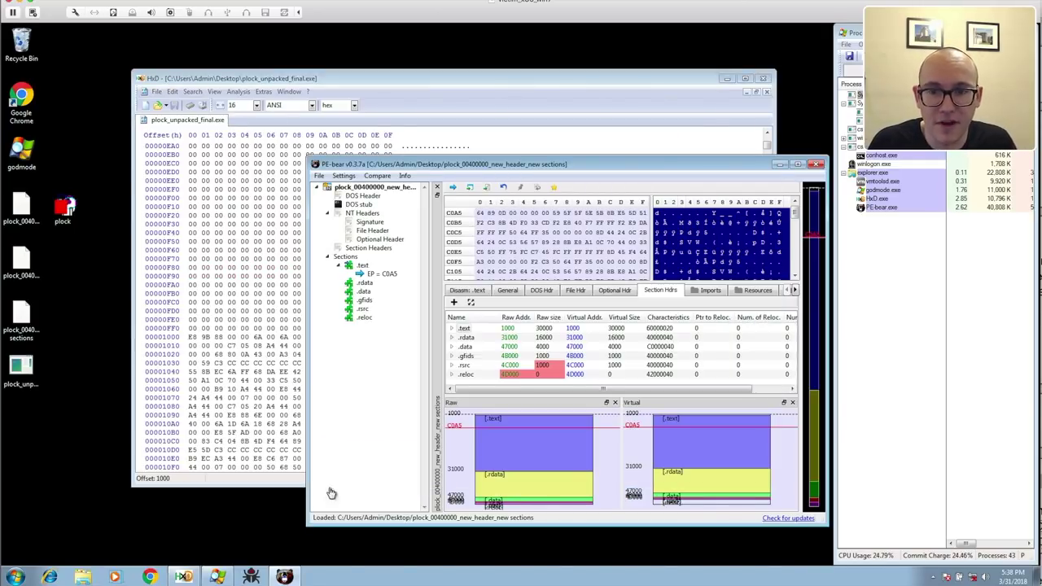
pyautogui.moveTo(23, 376); pyautogui.dragTo(562, 358)
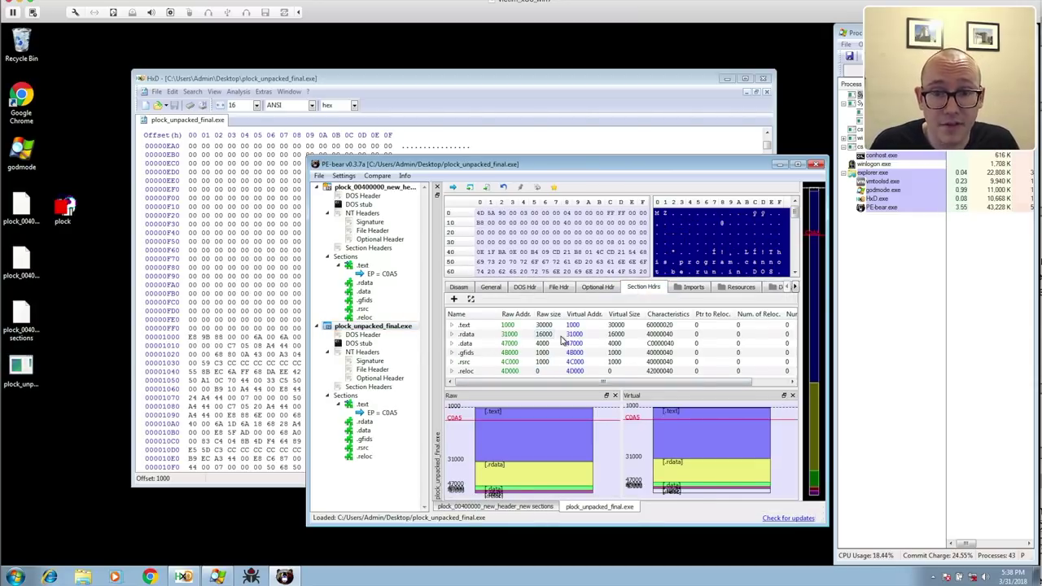
pyautogui.click(604, 290)
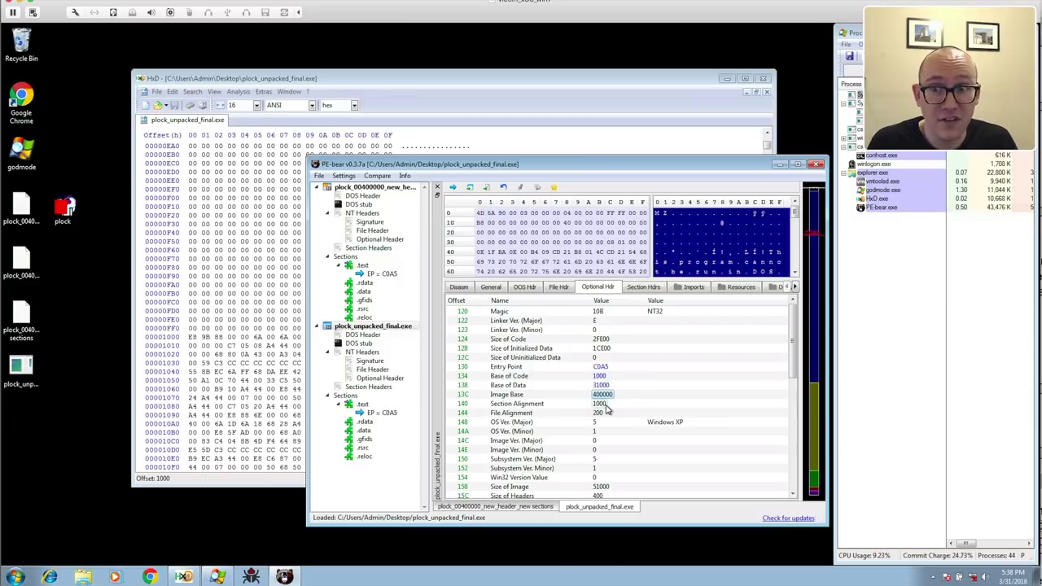
pyautogui.click(23, 265)
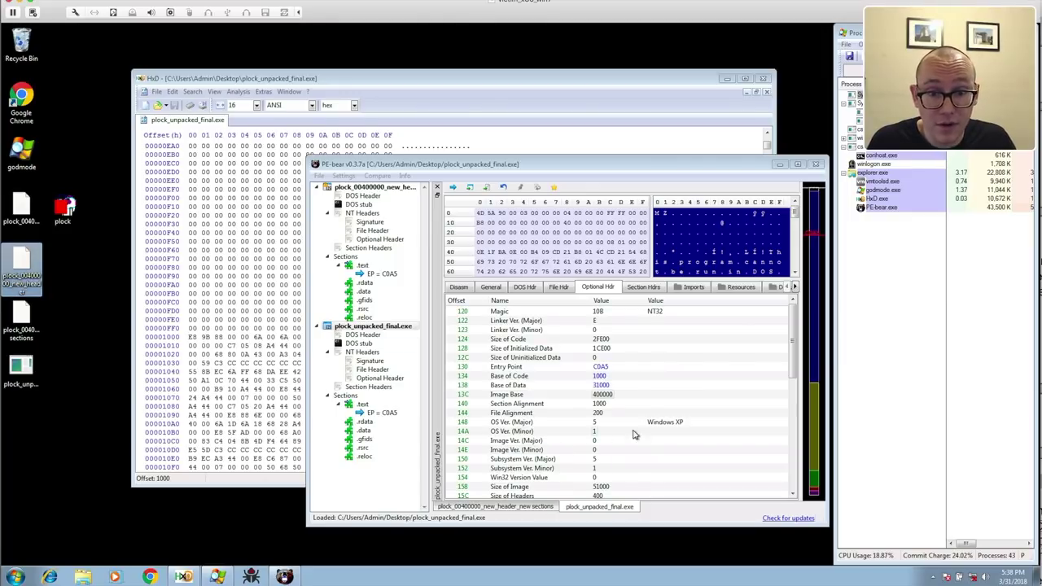
pyautogui.click(621, 386)
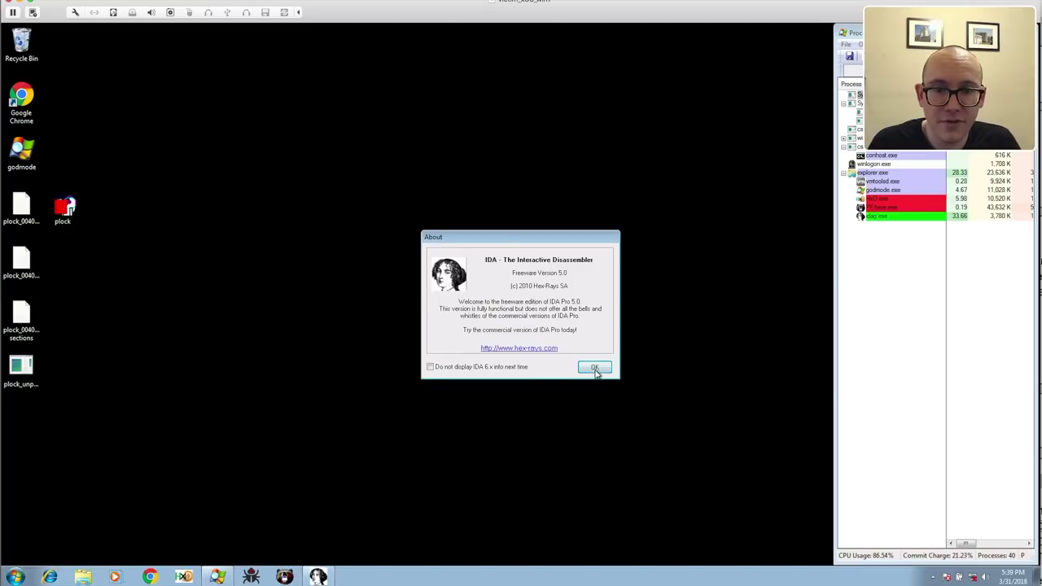
# Load plock_unpacked_final from the desktop into IDA as a PE executable for disassembly.
pyautogui.click(598, 371)
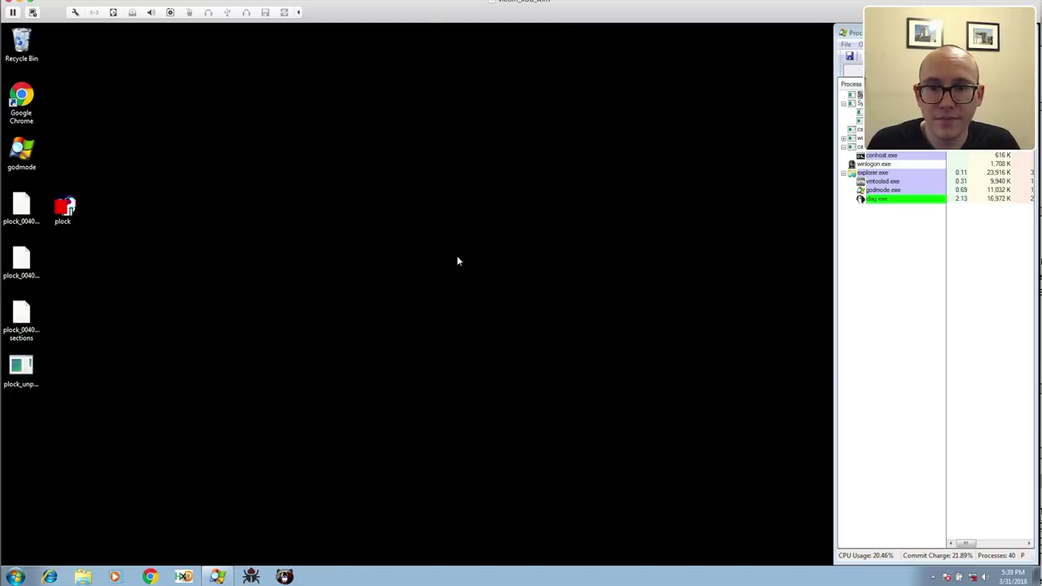
pyautogui.click(494, 383)
pyautogui.click(610, 272)
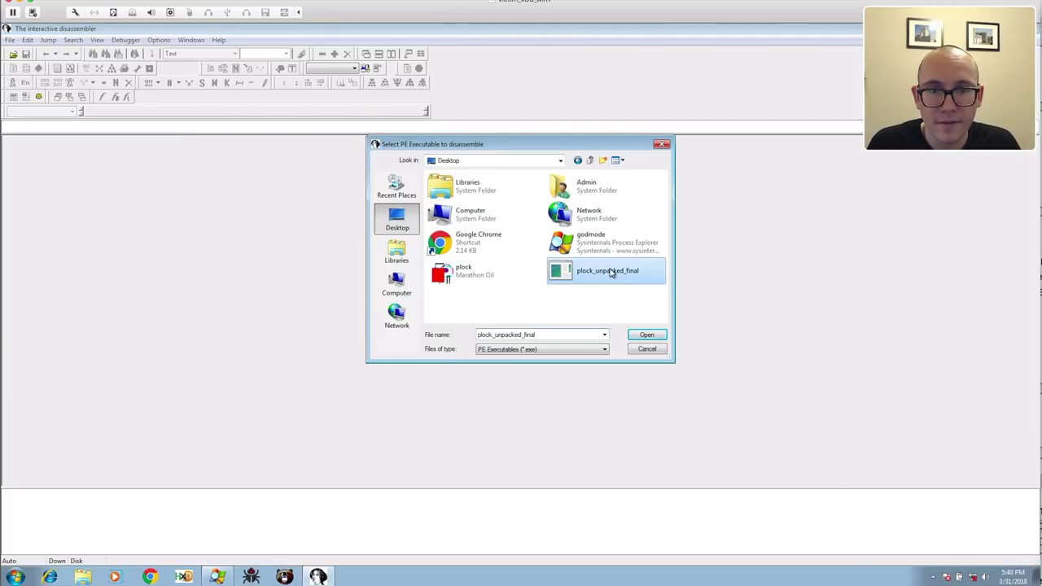
pyautogui.click(660, 338)
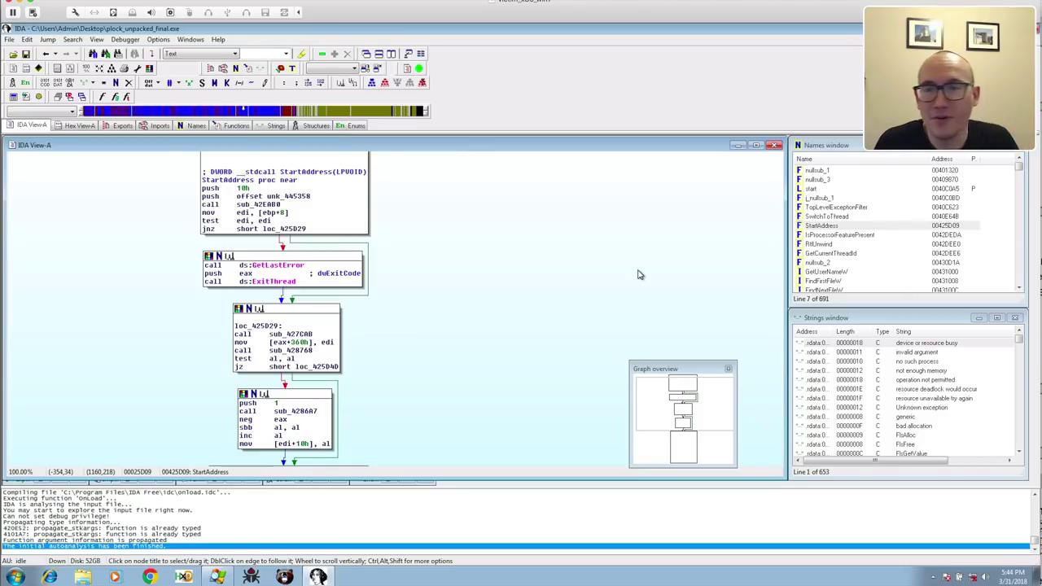
# Examine the StartAddress function graph in IDA, checking the GetLastError and ExitThread calls for resolved import names.
pyautogui.click(278, 265)
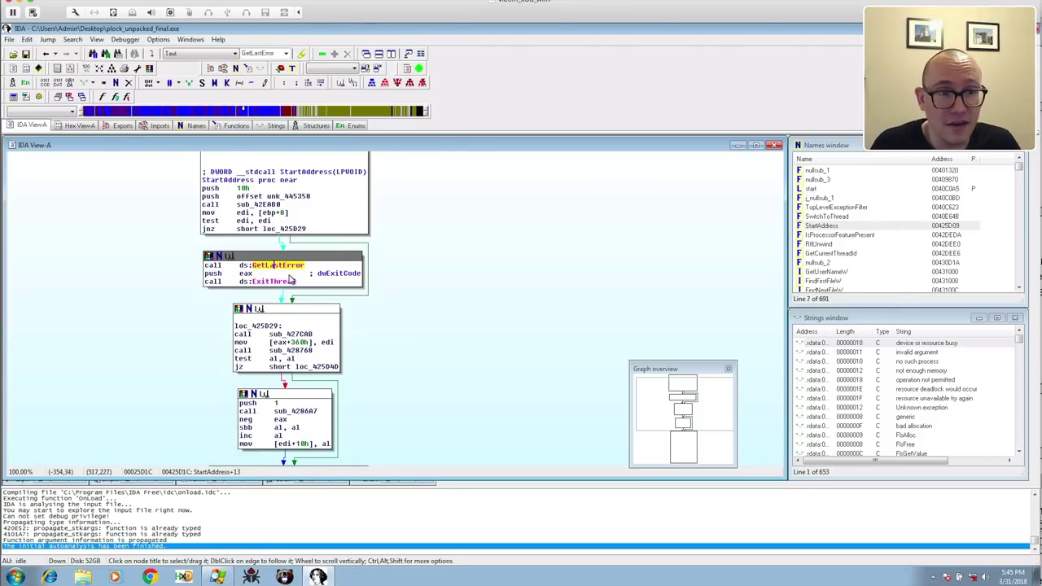
pyautogui.click(373, 251)
pyautogui.scroll(-2, 448, 285)
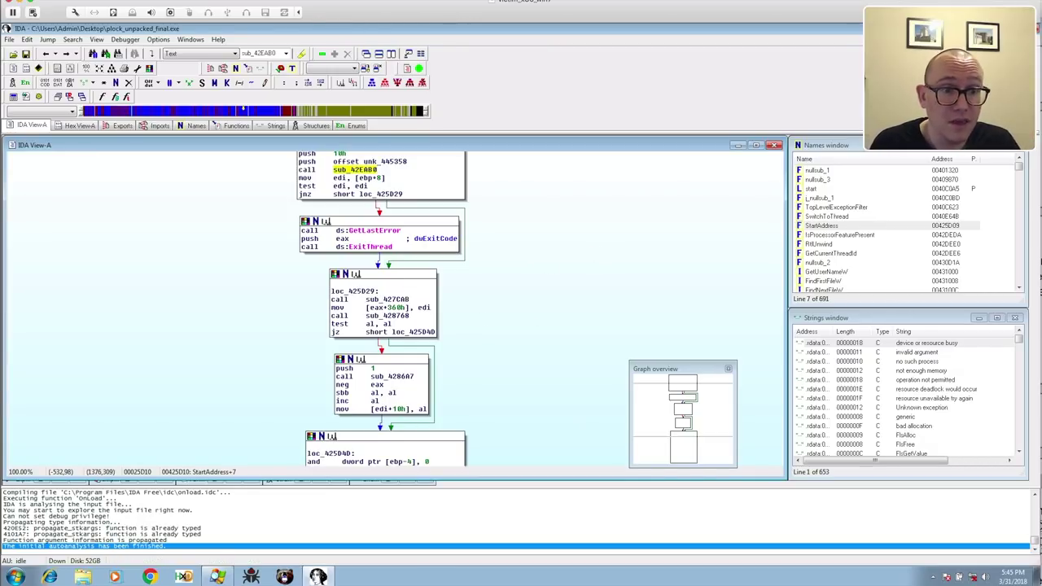
# Look through the strings list of the unpacked executable for readable and garbled entries.
pyautogui.click(923, 379)
pyautogui.scroll(-4, 923, 381)
pyautogui.scroll(-20, 922, 379)
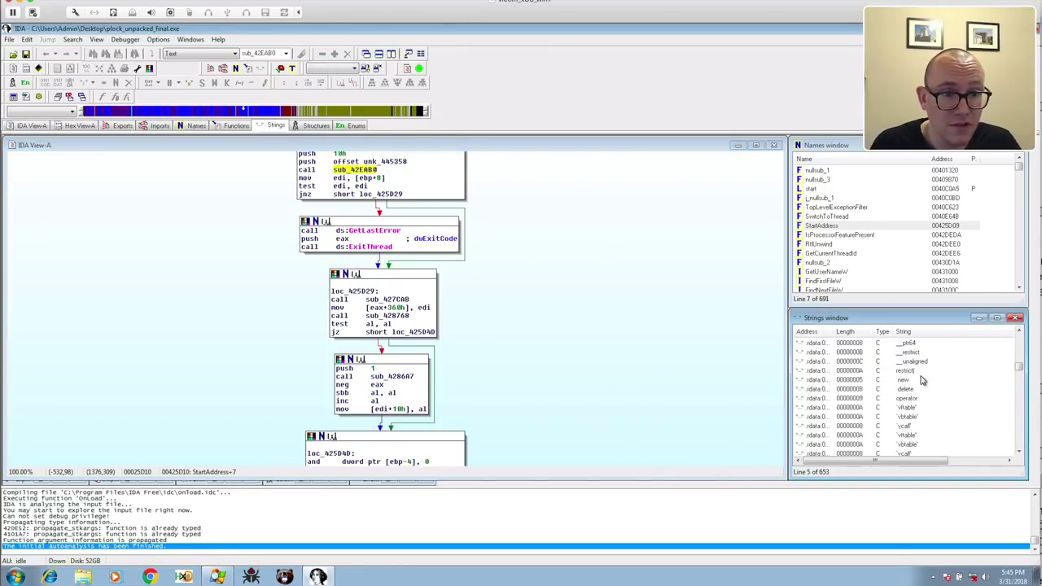
pyautogui.scroll(-10, 923, 380)
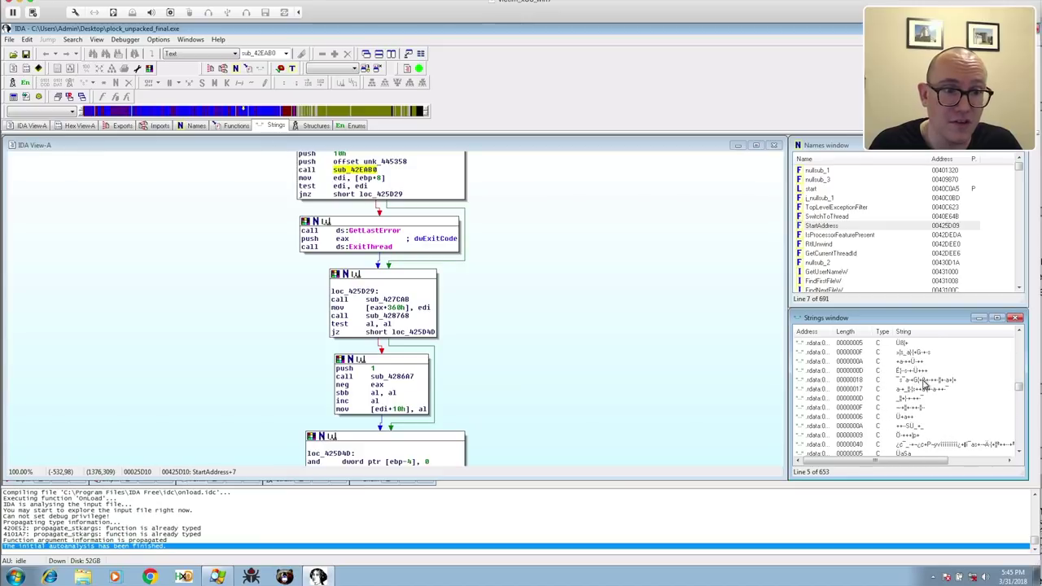
pyautogui.click(921, 371)
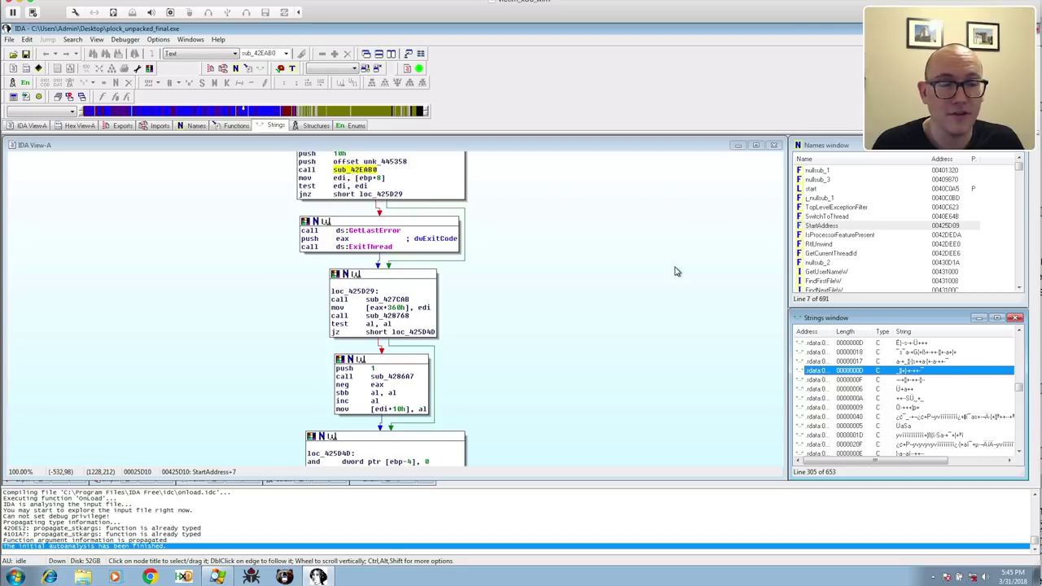
pyautogui.press('super+Tab')
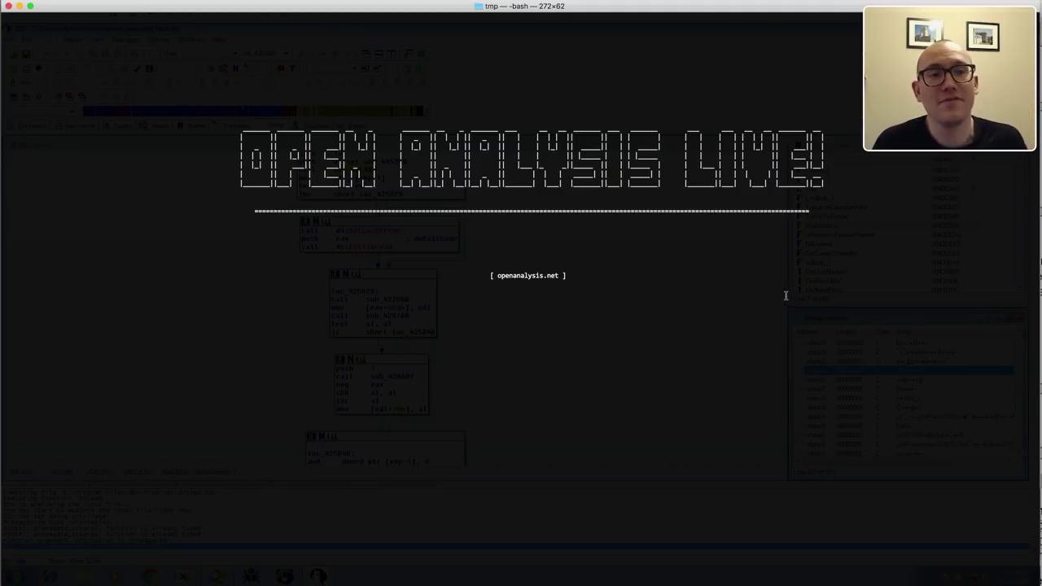